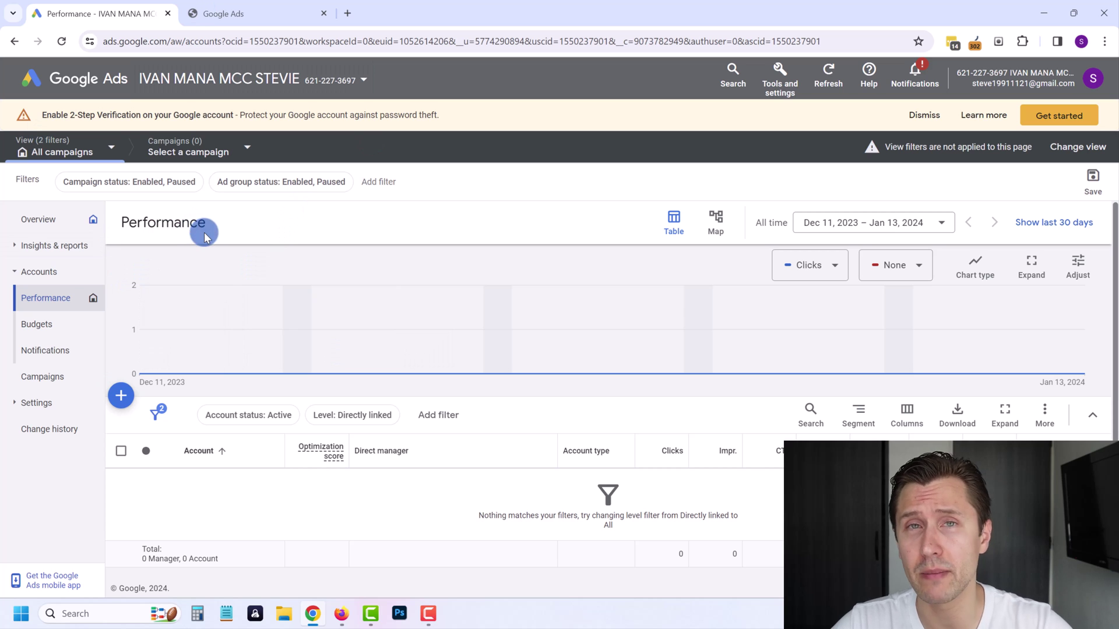
Try creating a new client account and review the $1,000-spend and policy-compliance notice
{"action": "left_click", "coordinate": [120, 396]}
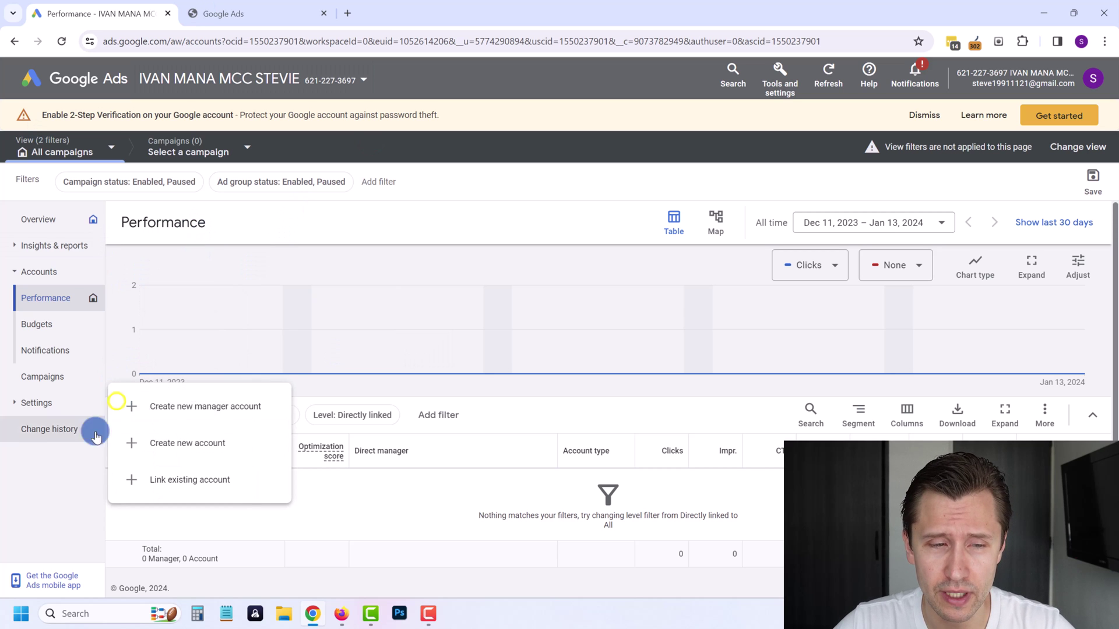
{"action": "left_click", "coordinate": [181, 449]}
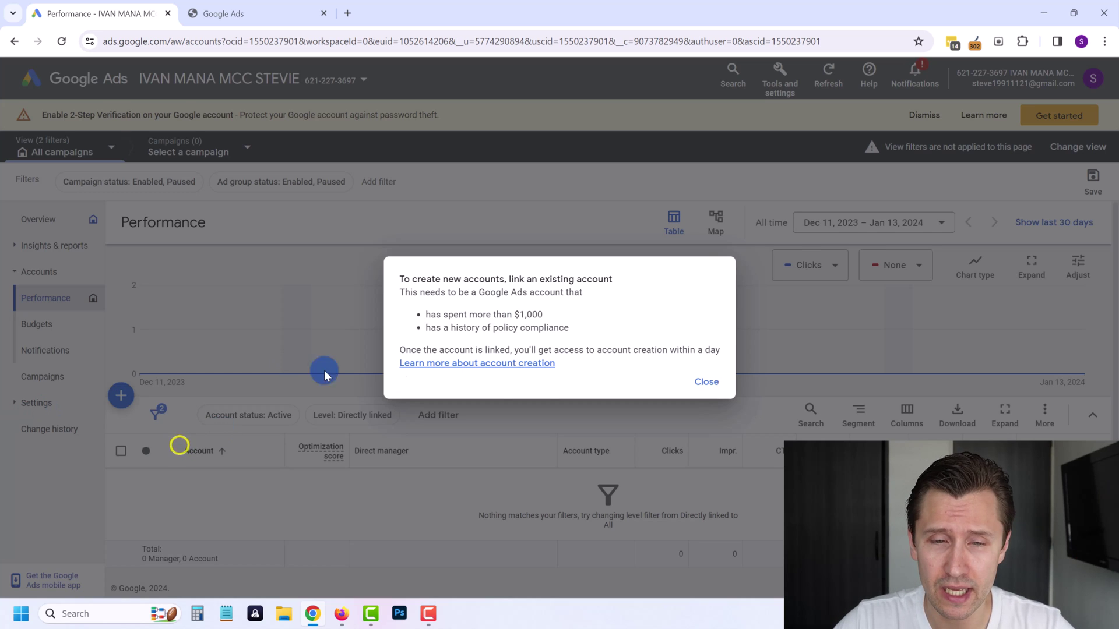
{"action": "left_click_drag", "start_coordinate": [426, 316], "coordinate": [546, 320]}
{"action": "left_click", "coordinate": [512, 314]}
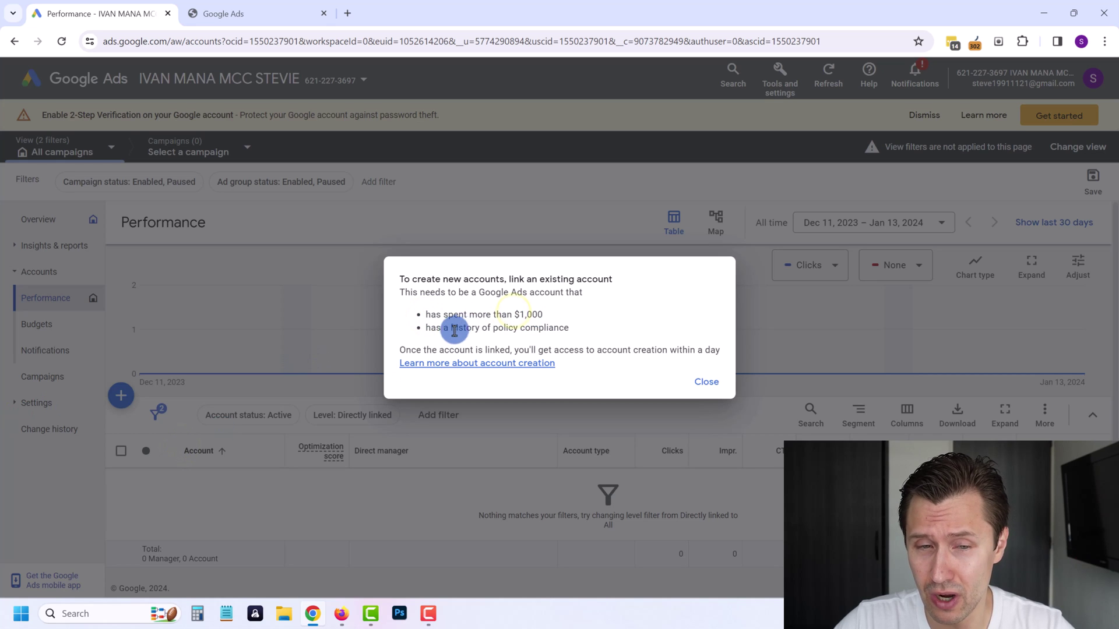
{"action": "left_click_drag", "start_coordinate": [452, 330], "coordinate": [552, 330]}
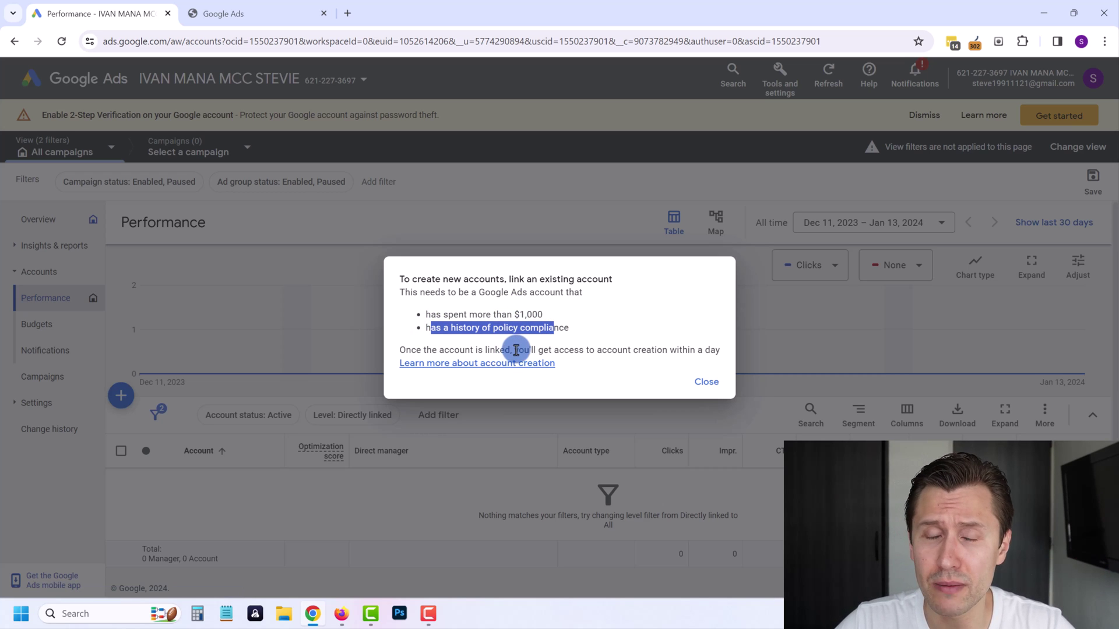
Dismiss the linking notice and reload the second login's tab, which has no Ads accounts
{"action": "left_click", "coordinate": [690, 380]}
{"action": "left_click", "coordinate": [260, 12]}
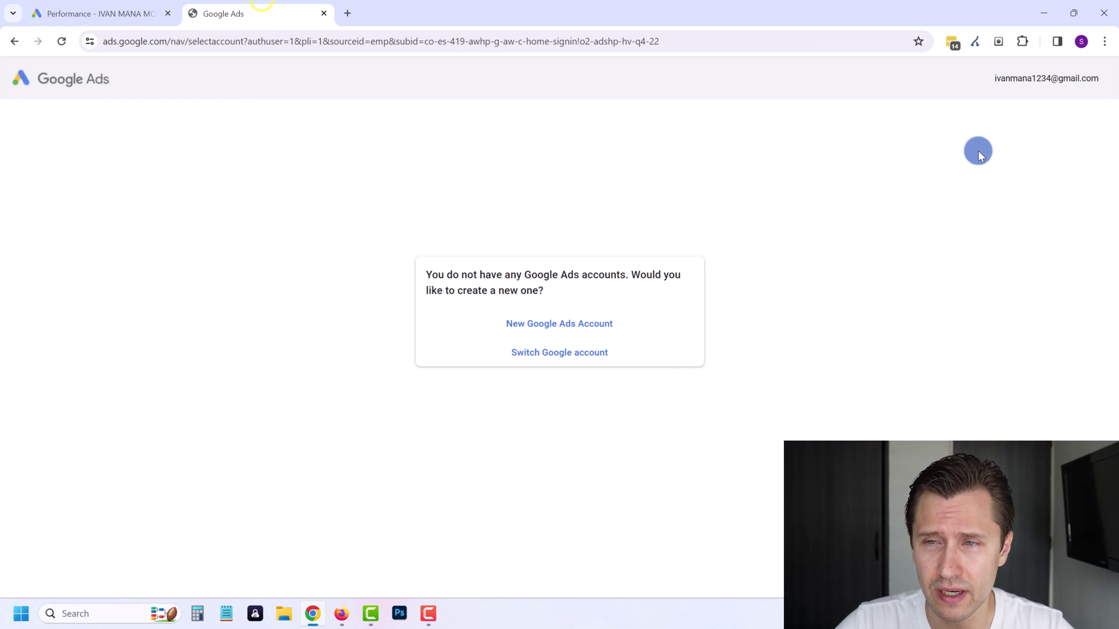
{"action": "left_click_drag", "start_coordinate": [995, 84], "coordinate": [1059, 95]}
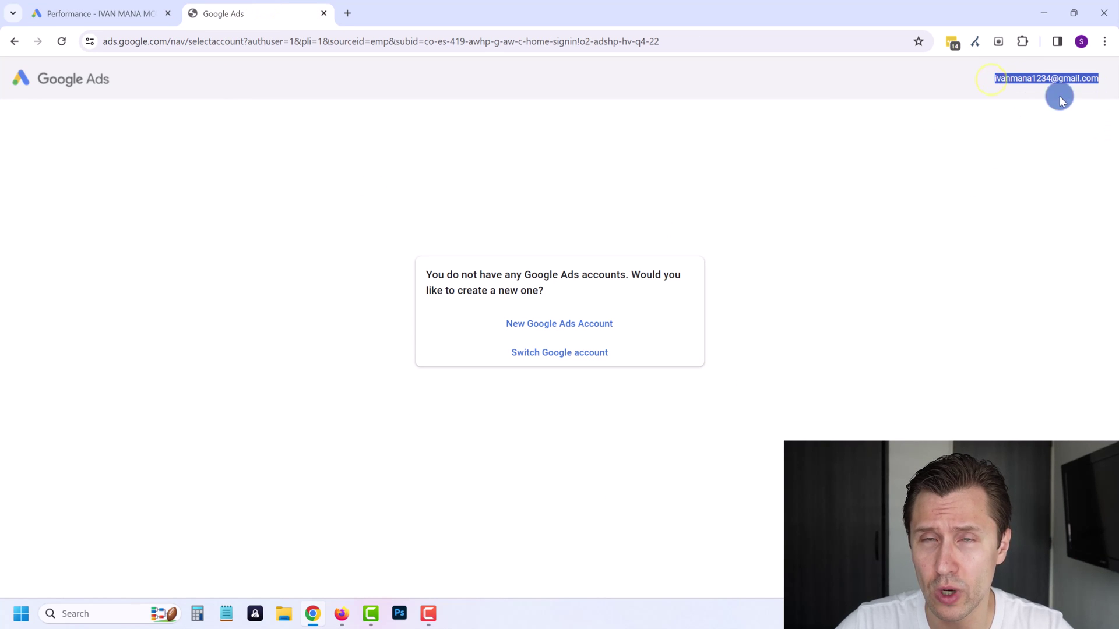
{"action": "left_click", "coordinate": [880, 165]}
{"action": "left_click", "coordinate": [62, 42]}
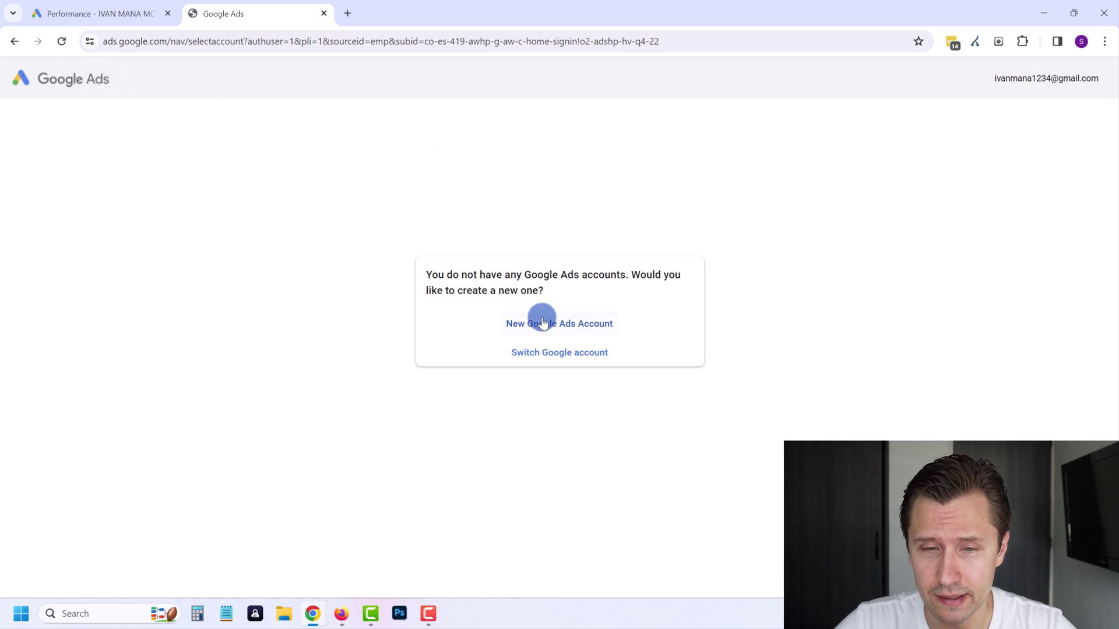
Start a new Google Ads account and skip campaign creation
{"action": "left_click", "coordinate": [522, 326]}
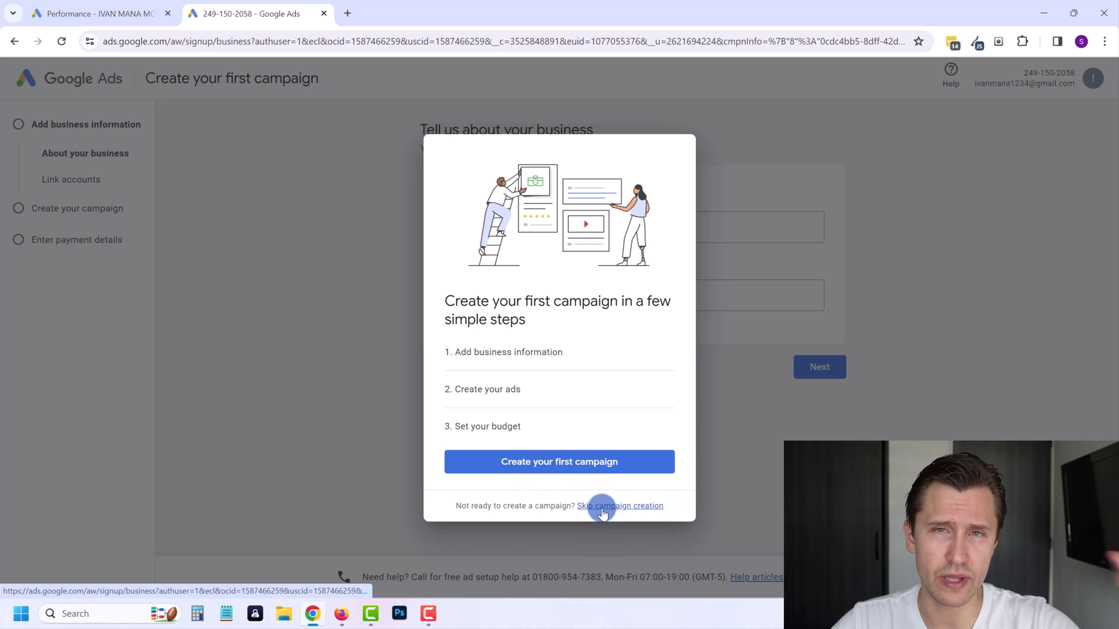
{"action": "left_click", "coordinate": [606, 506]}
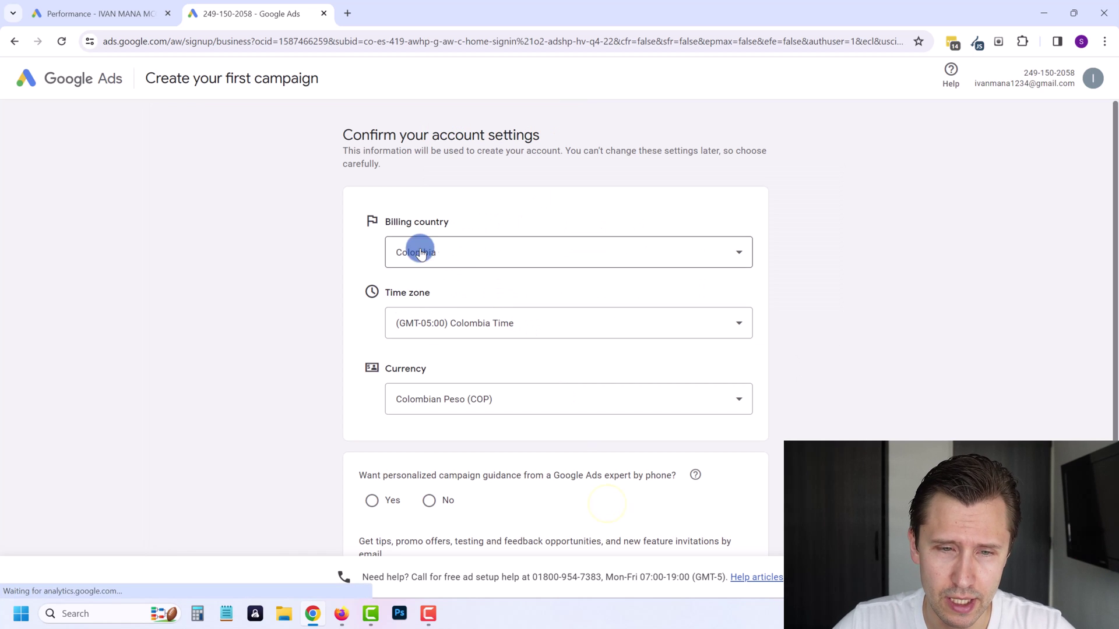
{"action": "scroll", "coordinate": [314, 320], "scroll_direction": "down", "scroll_amount": 2}
{"action": "scroll", "coordinate": [428, 407], "scroll_direction": "up", "scroll_amount": 2}
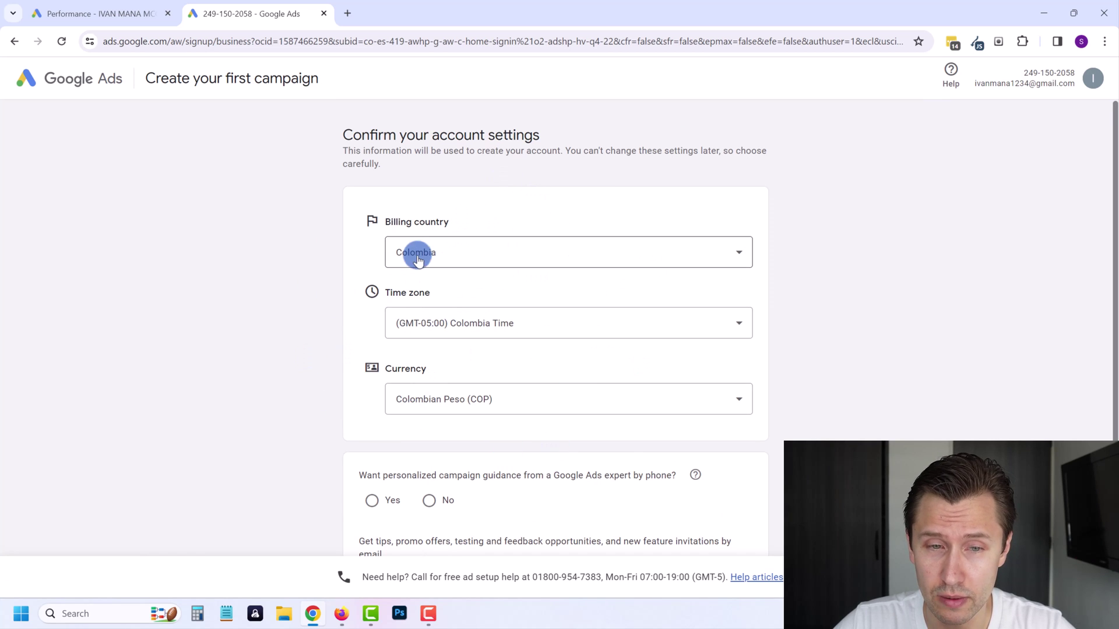
{"action": "scroll", "coordinate": [478, 268], "scroll_direction": "down", "scroll_amount": 1}
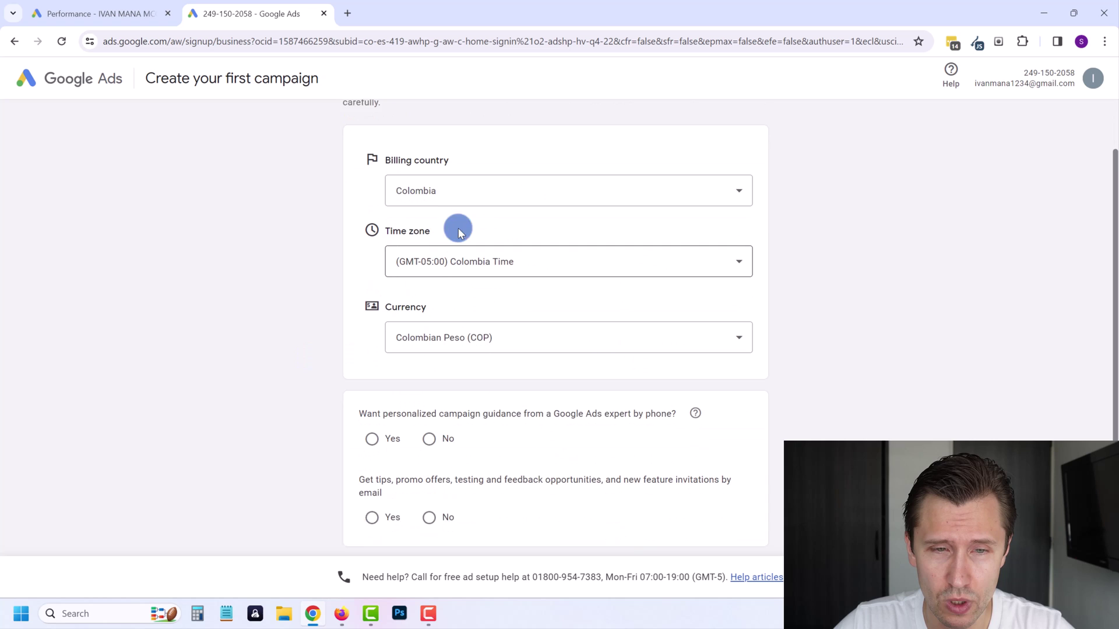
Set billing country Canada, time zone St. John's Time and currency Canadian Dollar
{"action": "left_click", "coordinate": [438, 185]}
{"action": "scroll", "coordinate": [464, 303], "scroll_direction": "down", "scroll_amount": 15}
{"action": "scroll", "coordinate": [490, 270], "scroll_direction": "up", "scroll_amount": 2}
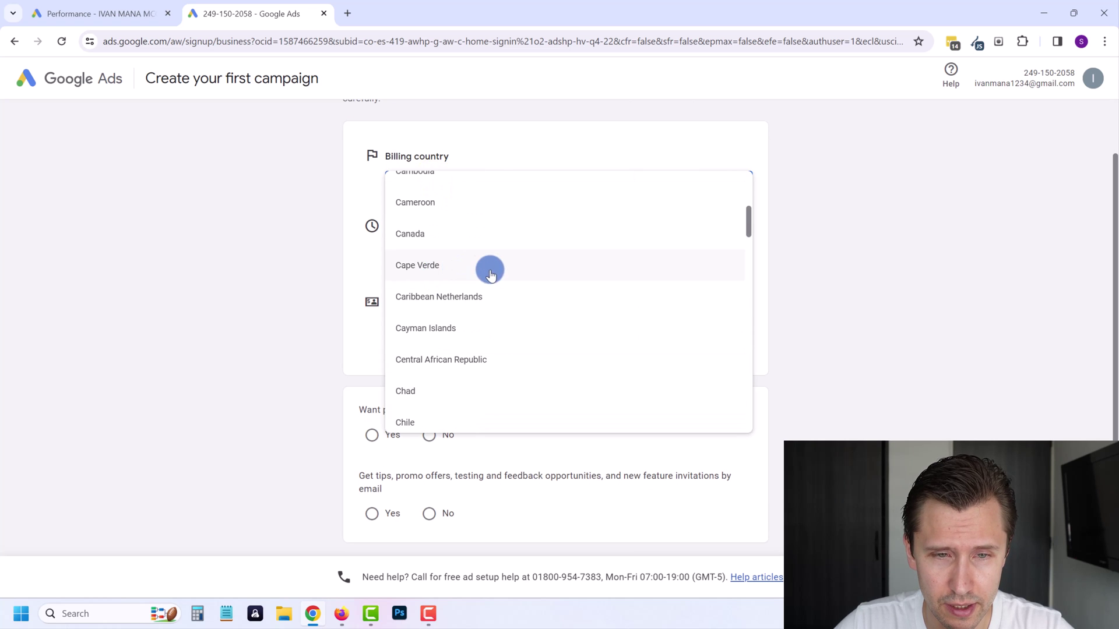
{"action": "left_click", "coordinate": [435, 214]}
{"action": "left_click", "coordinate": [467, 258]}
{"action": "left_click", "coordinate": [331, 314]}
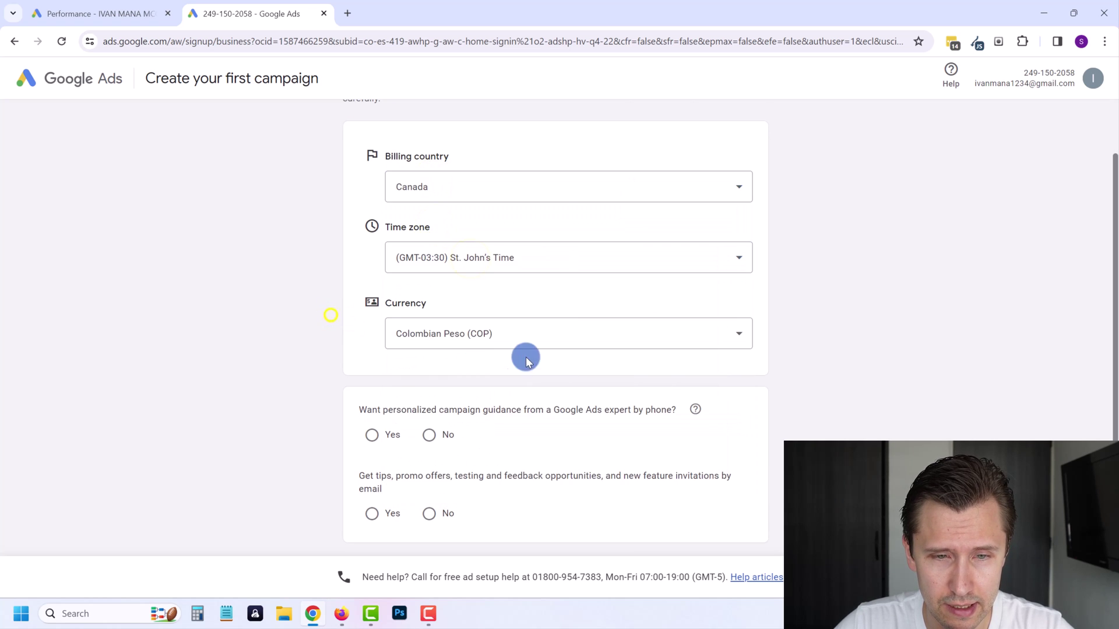
{"action": "left_click", "coordinate": [524, 342]}
{"action": "left_click", "coordinate": [458, 438]}
{"action": "left_click", "coordinate": [237, 388]}
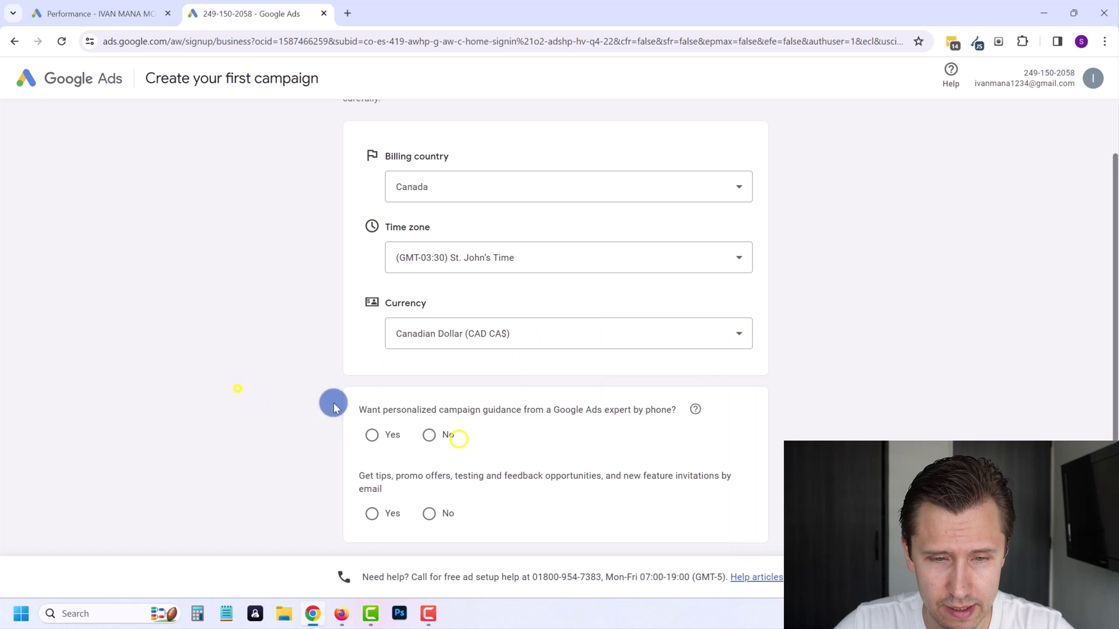
Decline expert phone guidance and opt in to email tips and offers
{"action": "scroll", "coordinate": [512, 466], "scroll_direction": "down", "scroll_amount": 1}
{"action": "left_click", "coordinate": [429, 378]}
{"action": "left_click", "coordinate": [429, 456]}
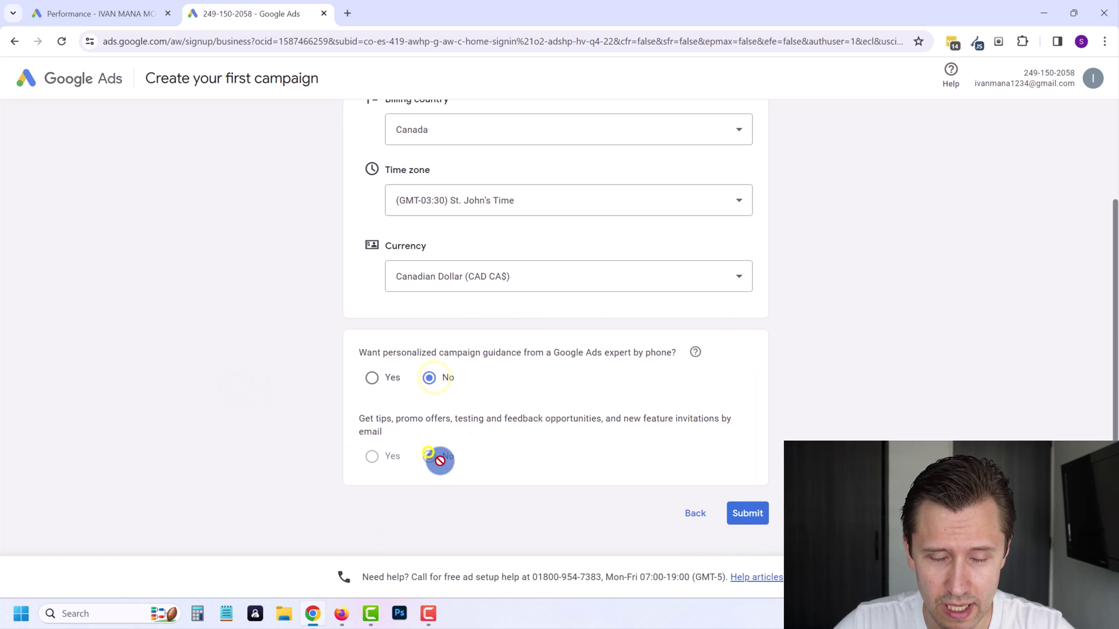
{"action": "left_click", "coordinate": [389, 452]}
Submit the Canada account settings, go to its Overview and show the account panel
{"action": "left_click", "coordinate": [737, 513]}
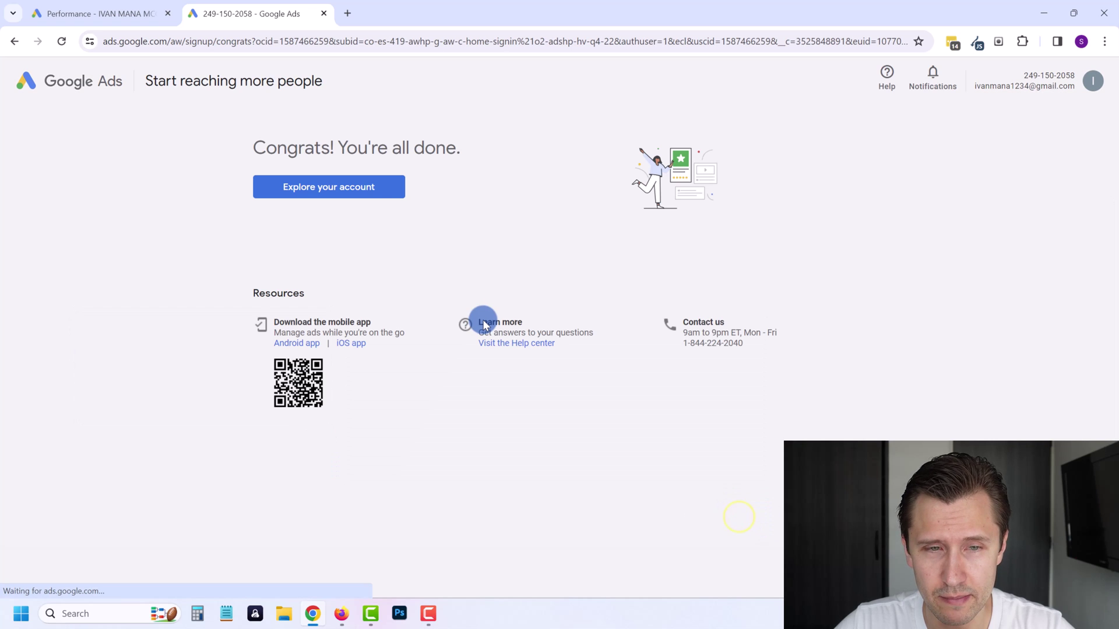
{"action": "left_click", "coordinate": [373, 191]}
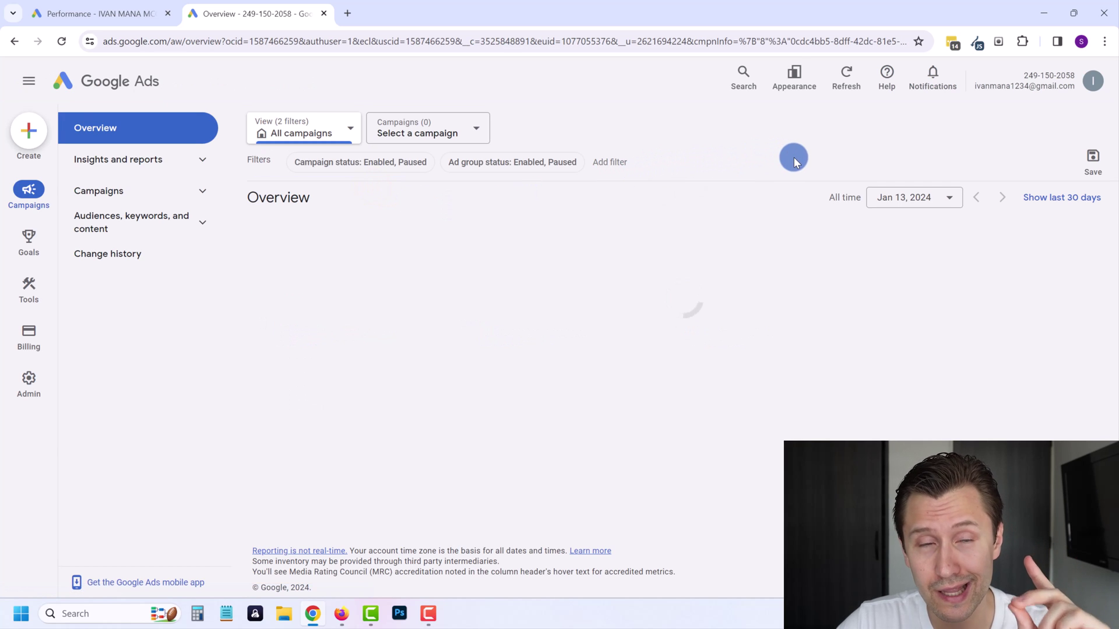
{"action": "left_click", "coordinate": [1096, 80]}
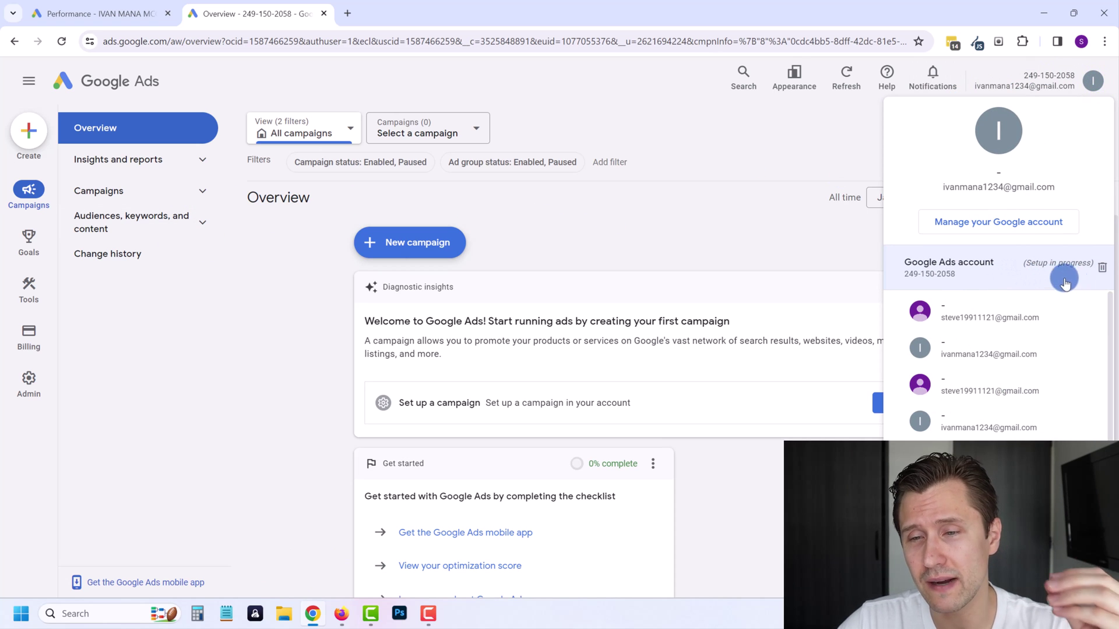
Remove the unfinished Ads account and reload the page
{"action": "left_click", "coordinate": [1101, 269]}
{"action": "left_click", "coordinate": [708, 369]}
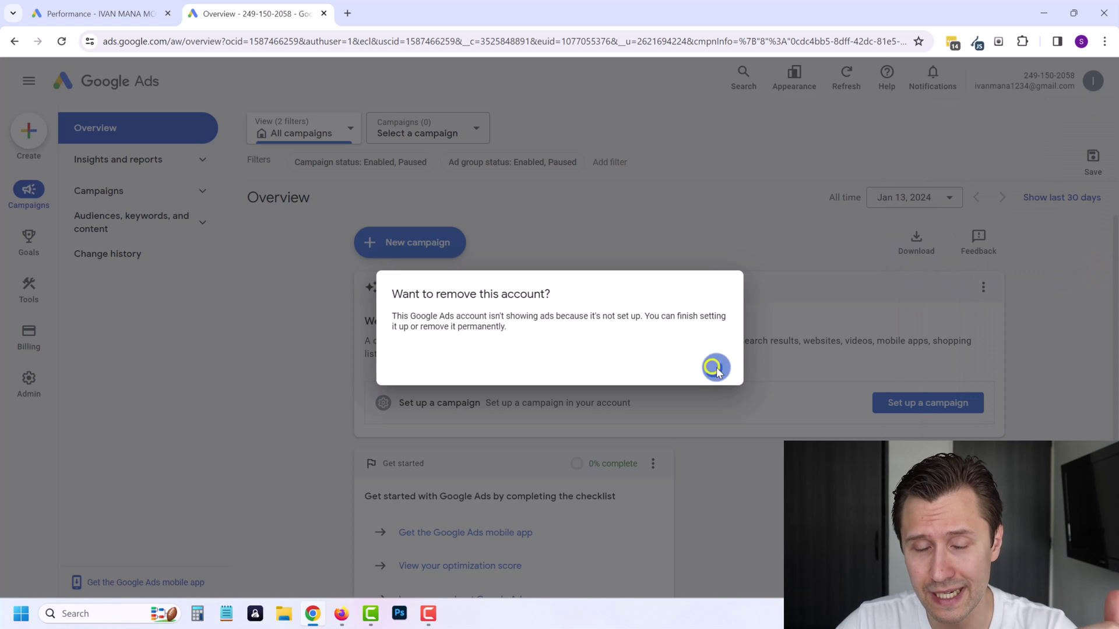
{"action": "left_click", "coordinate": [61, 44]}
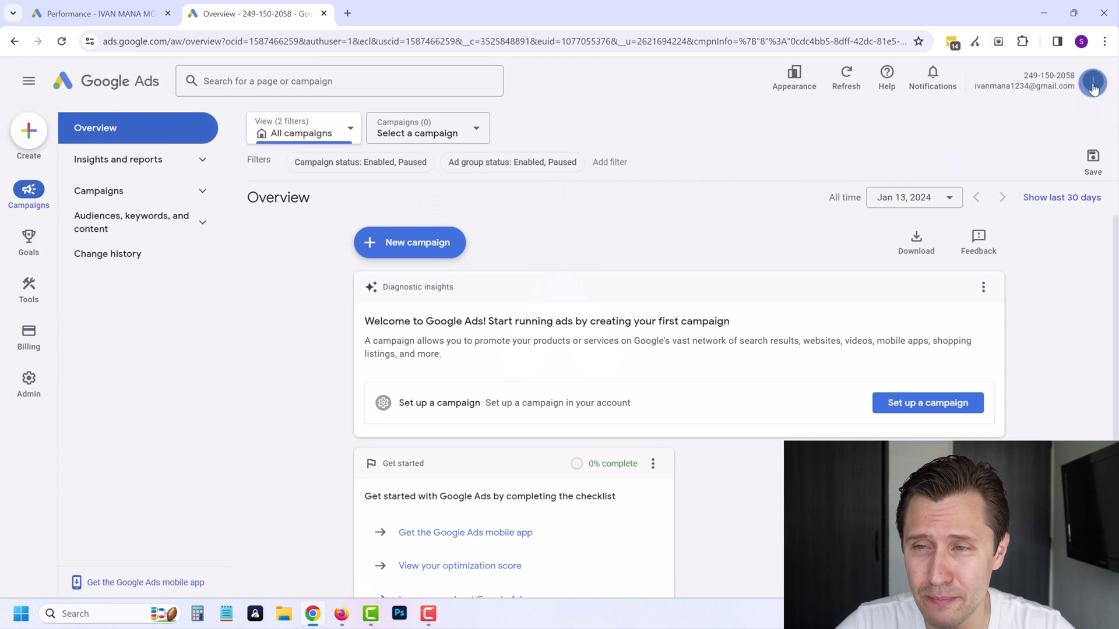
From the account panel, start the guided features tour, then exit it
{"action": "left_click", "coordinate": [1094, 84]}
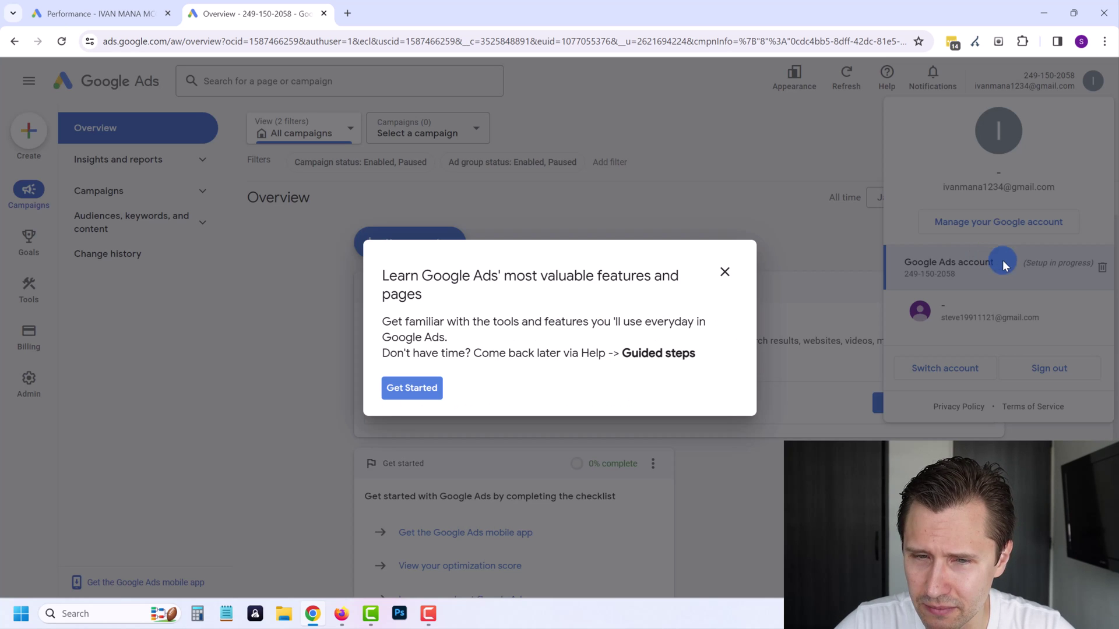
{"action": "left_click", "coordinate": [422, 391]}
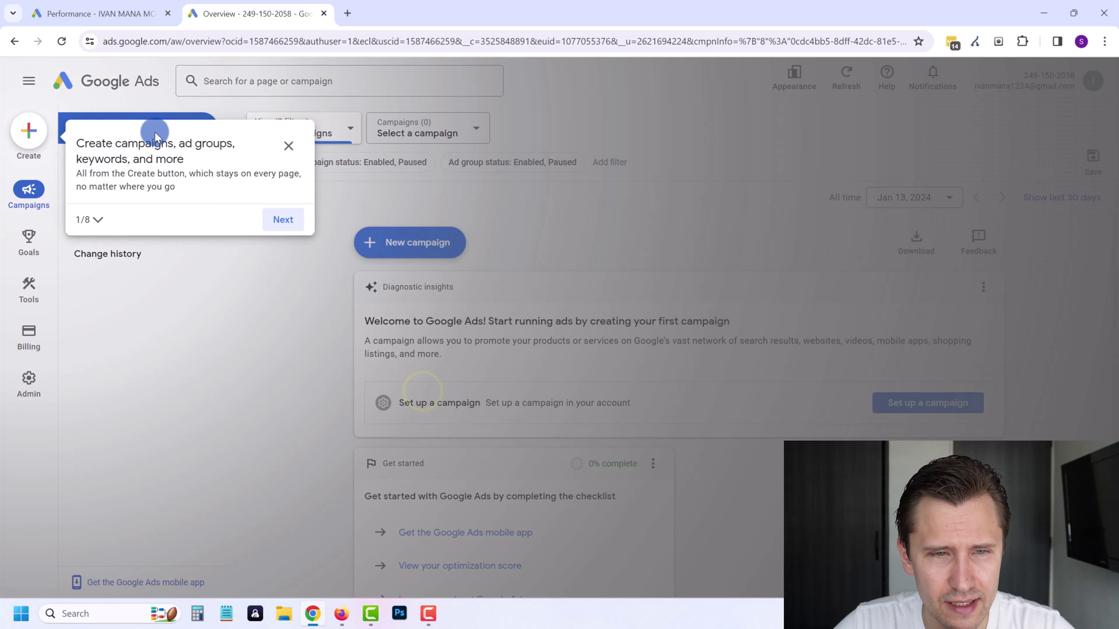
{"action": "left_click", "coordinate": [288, 146]}
{"action": "left_click", "coordinate": [619, 369]}
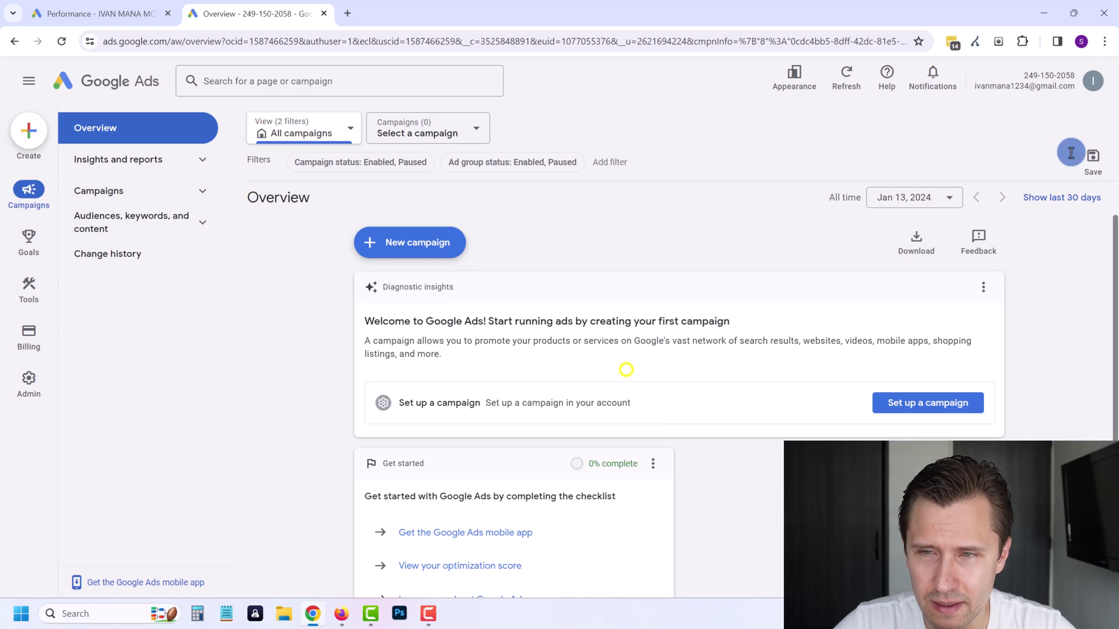
Remove the unfinished account again and return to the manager account's Performance tab
{"action": "left_click", "coordinate": [1093, 81]}
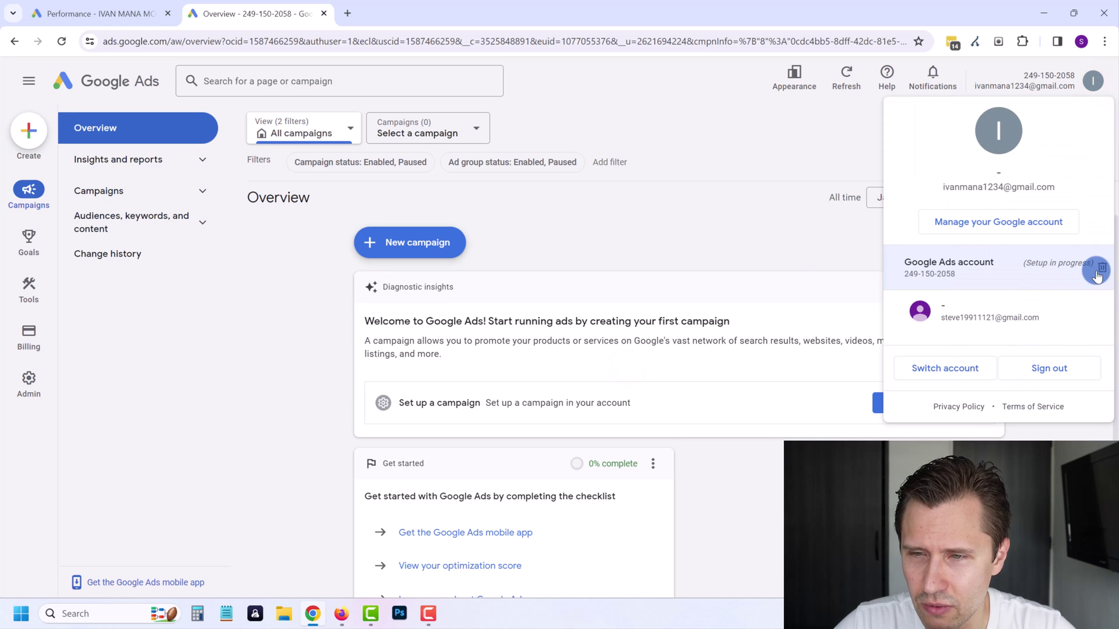
{"action": "left_click", "coordinate": [1105, 267]}
{"action": "left_click", "coordinate": [720, 366]}
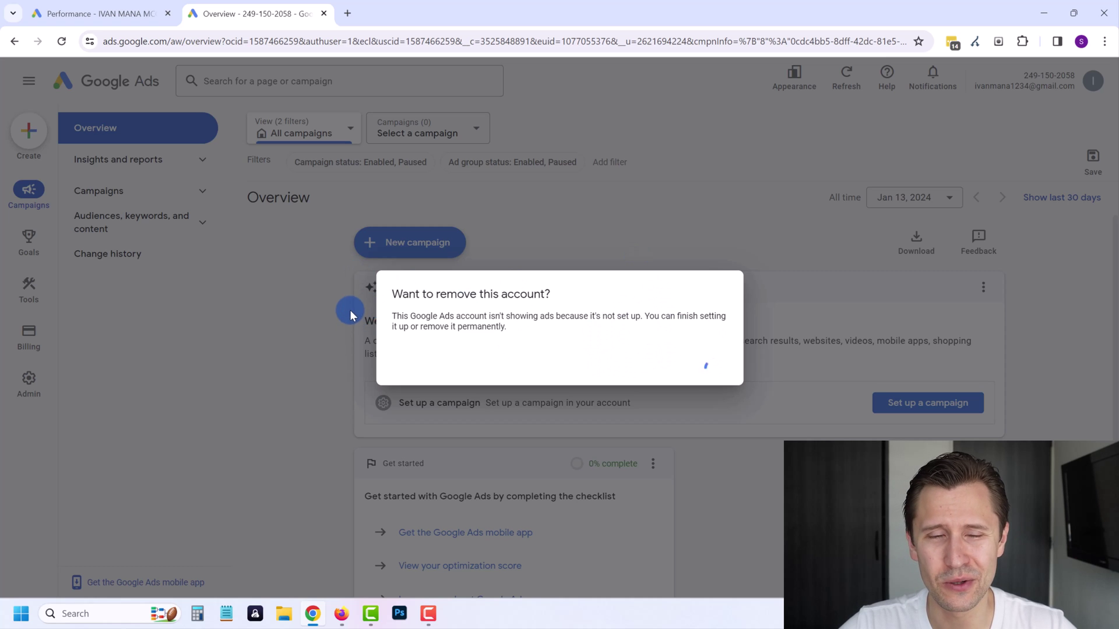
{"action": "left_click", "coordinate": [102, 13]}
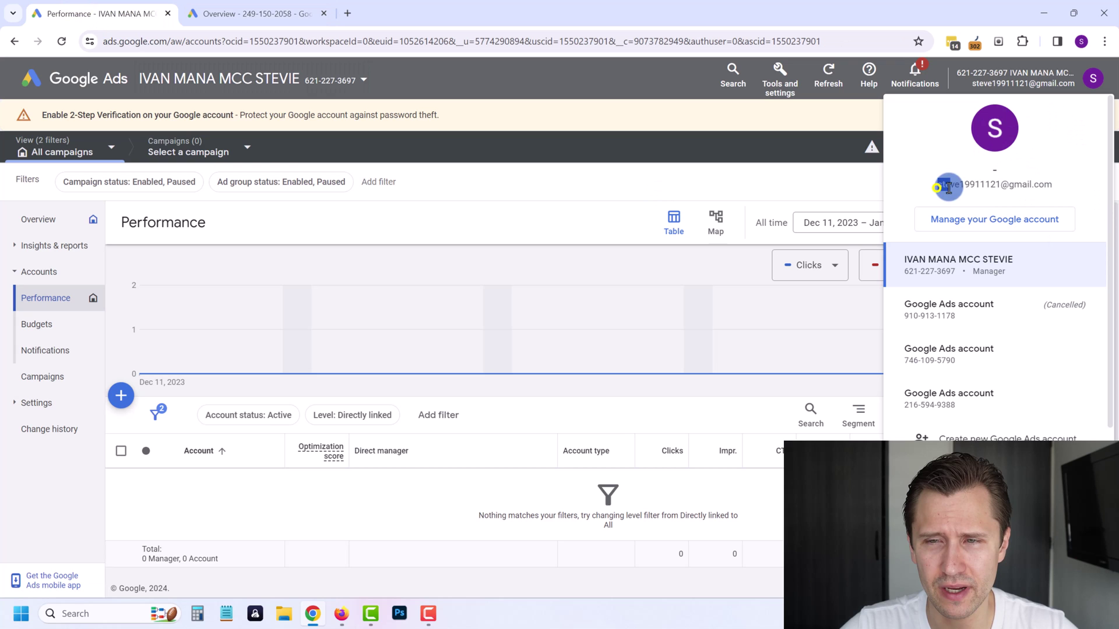
Create a new Google Ads account from the avatar menu and confirm Create New Account
{"action": "left_click_drag", "start_coordinate": [948, 187], "coordinate": [1013, 186]}
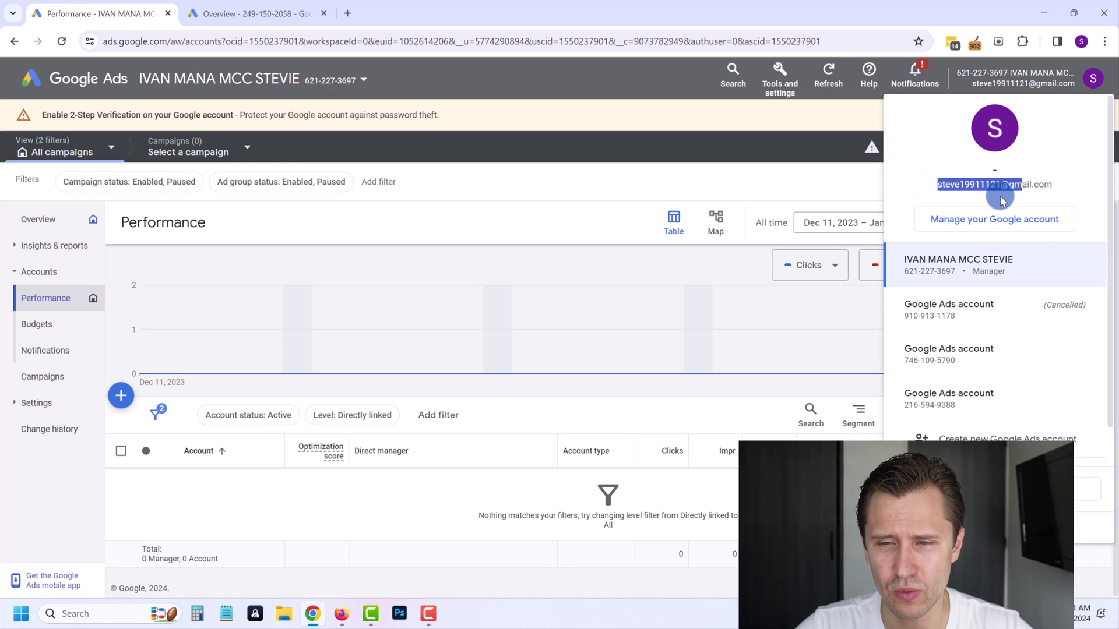
{"action": "left_click", "coordinate": [956, 200]}
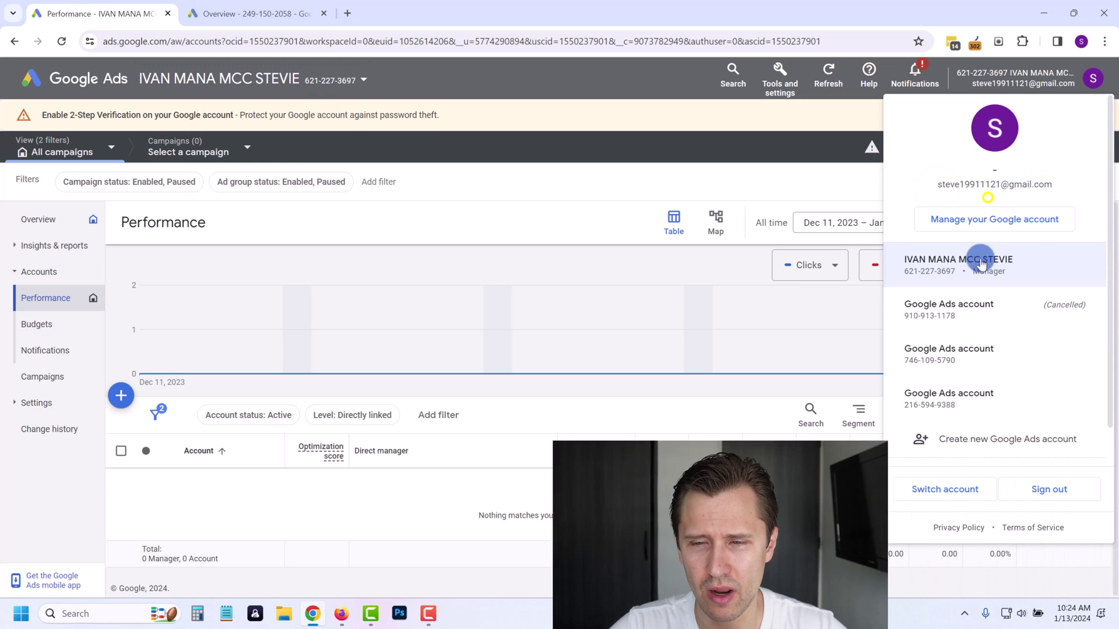
{"action": "left_click", "coordinate": [963, 450]}
{"action": "left_click", "coordinate": [670, 368]}
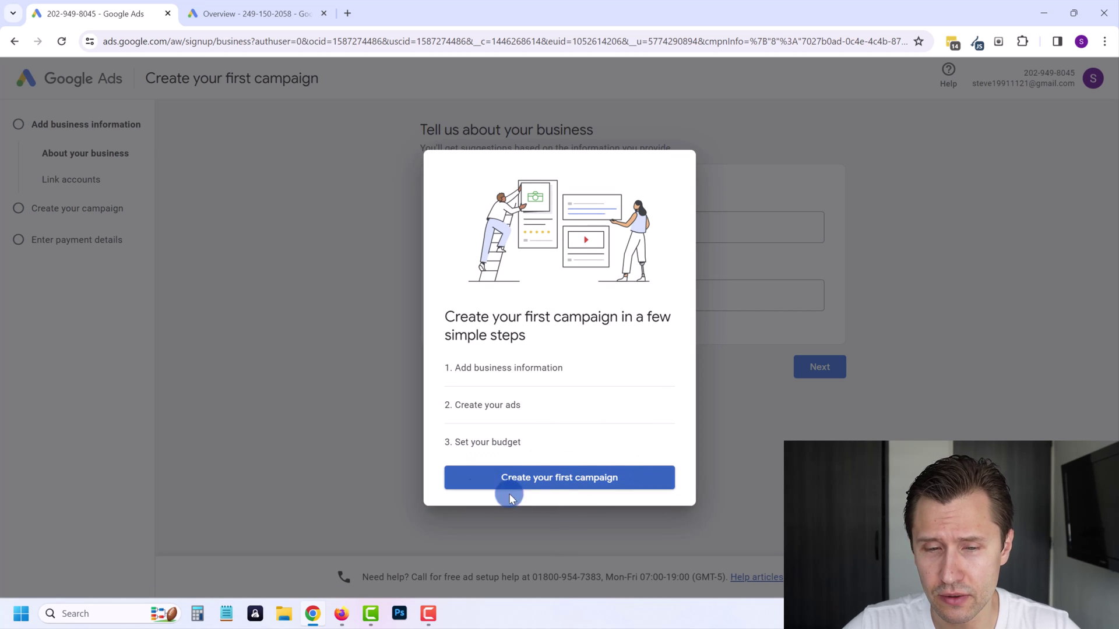
Skip all first-campaign steps and accept the Colombia, Colombia Time, Colombian Peso settings
{"action": "left_click", "coordinate": [516, 482]}
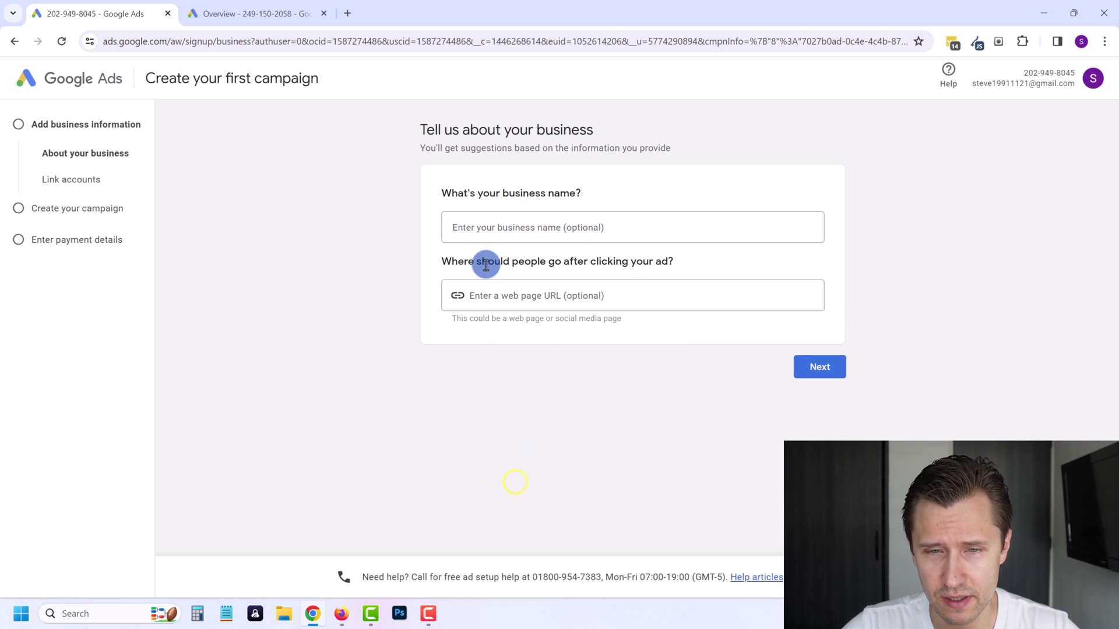
{"action": "left_click", "coordinate": [819, 367]}
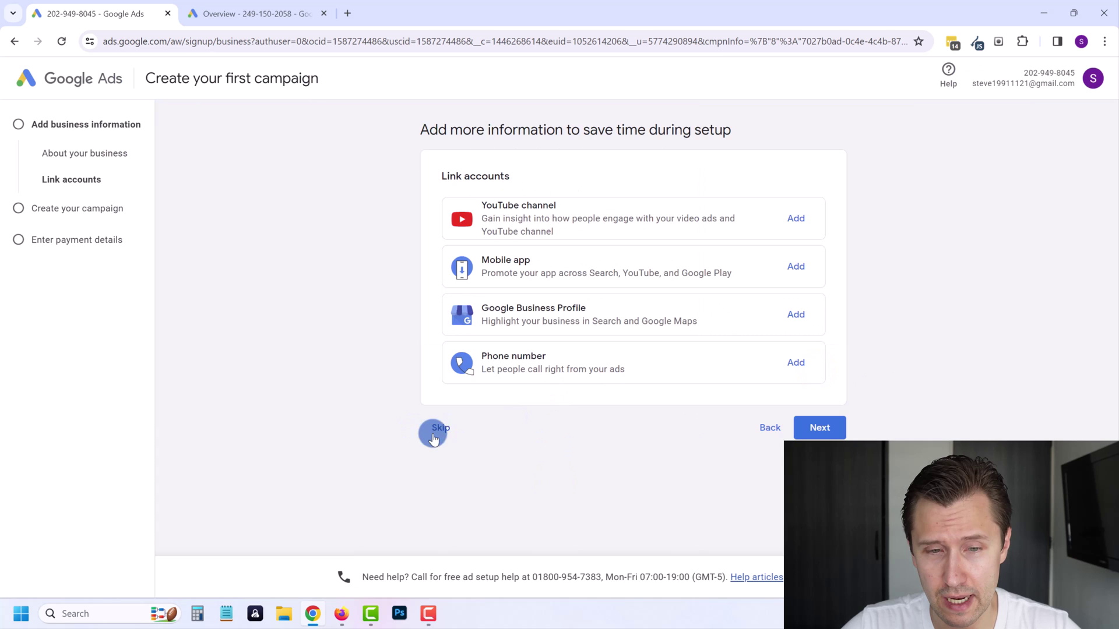
{"action": "left_click", "coordinate": [433, 434]}
{"action": "left_click", "coordinate": [440, 500]}
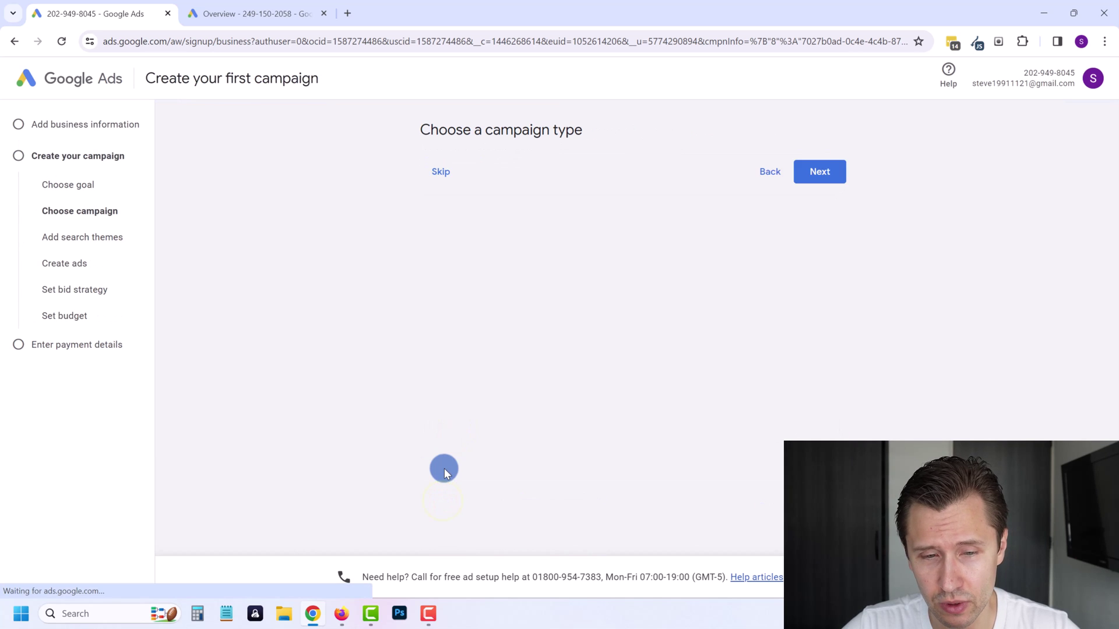
{"action": "left_click", "coordinate": [431, 447]}
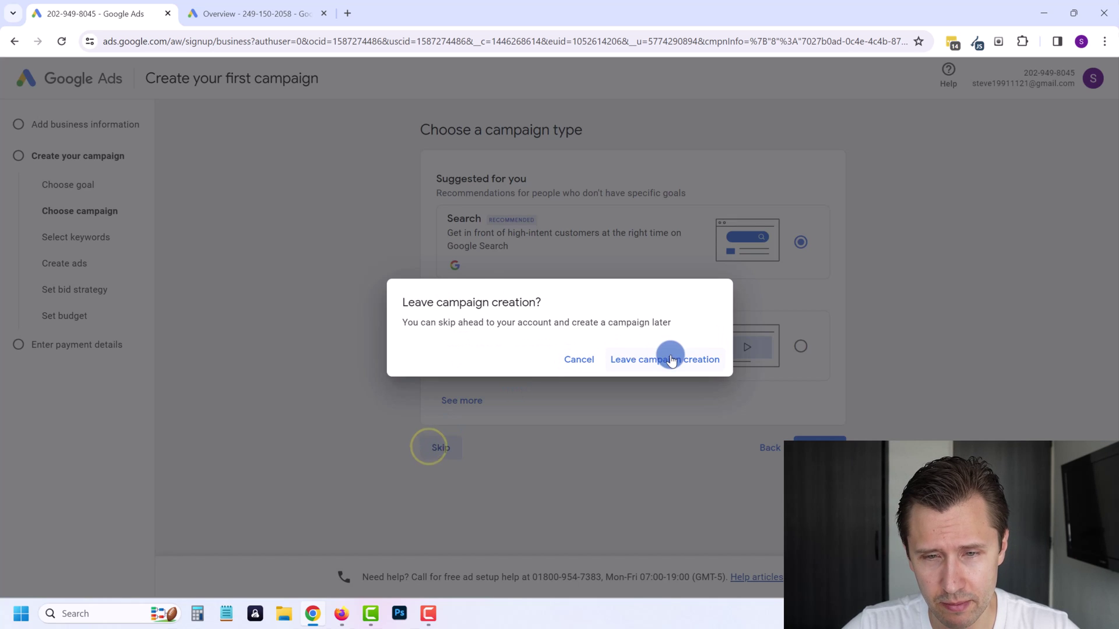
{"action": "left_click", "coordinate": [670, 359]}
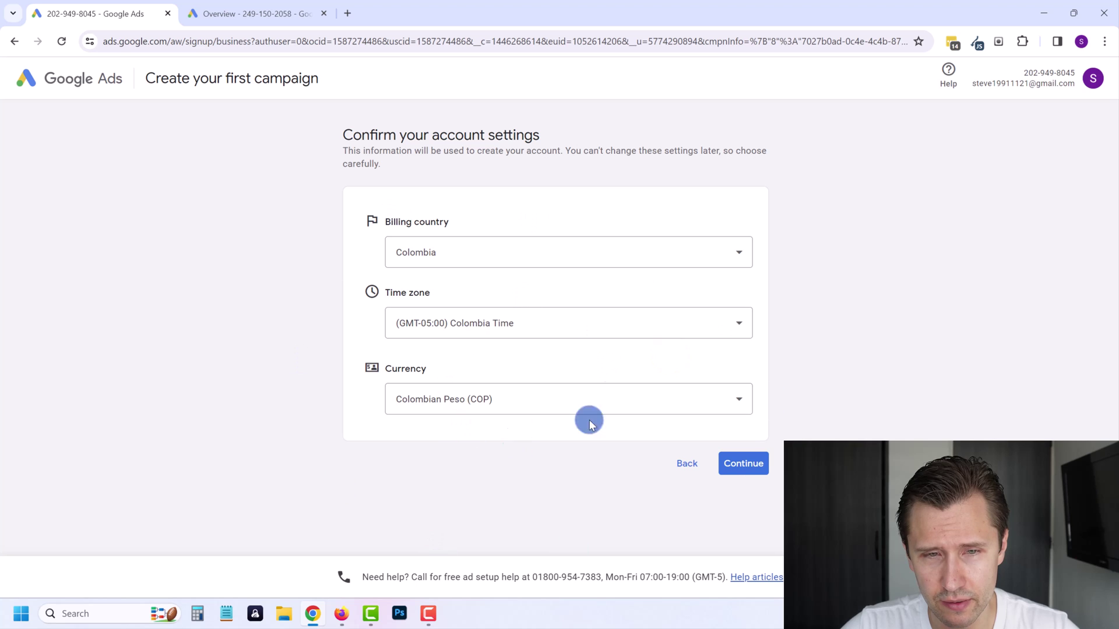
{"action": "left_click", "coordinate": [729, 470]}
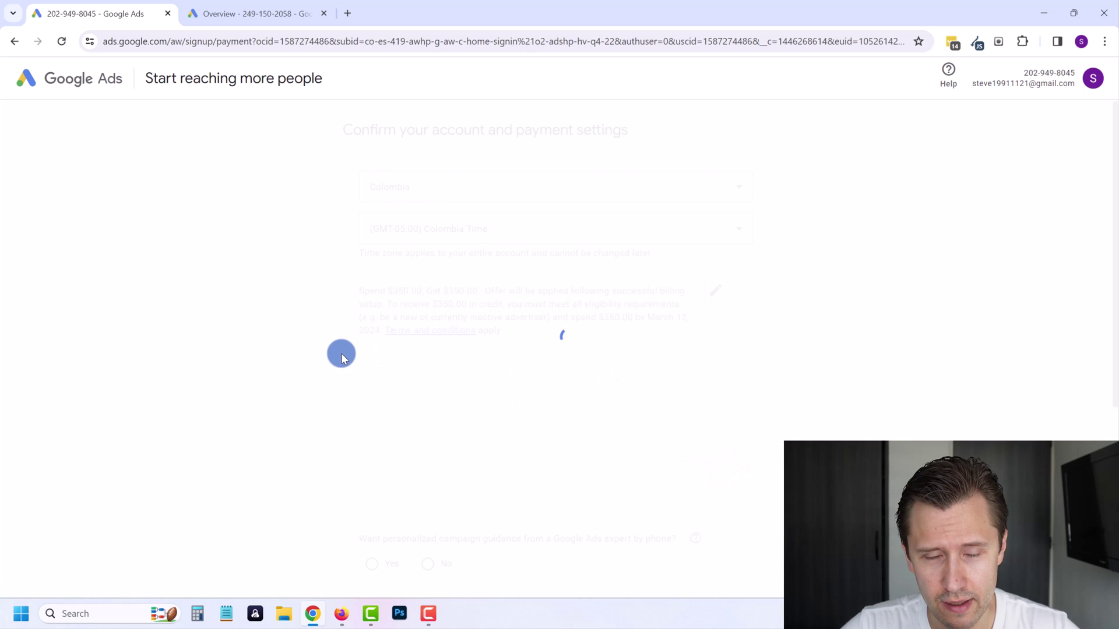
Switch to the manager account's overview from the Google Ads accounts list
{"action": "scroll", "coordinate": [452, 335], "scroll_direction": "down", "scroll_amount": 7}
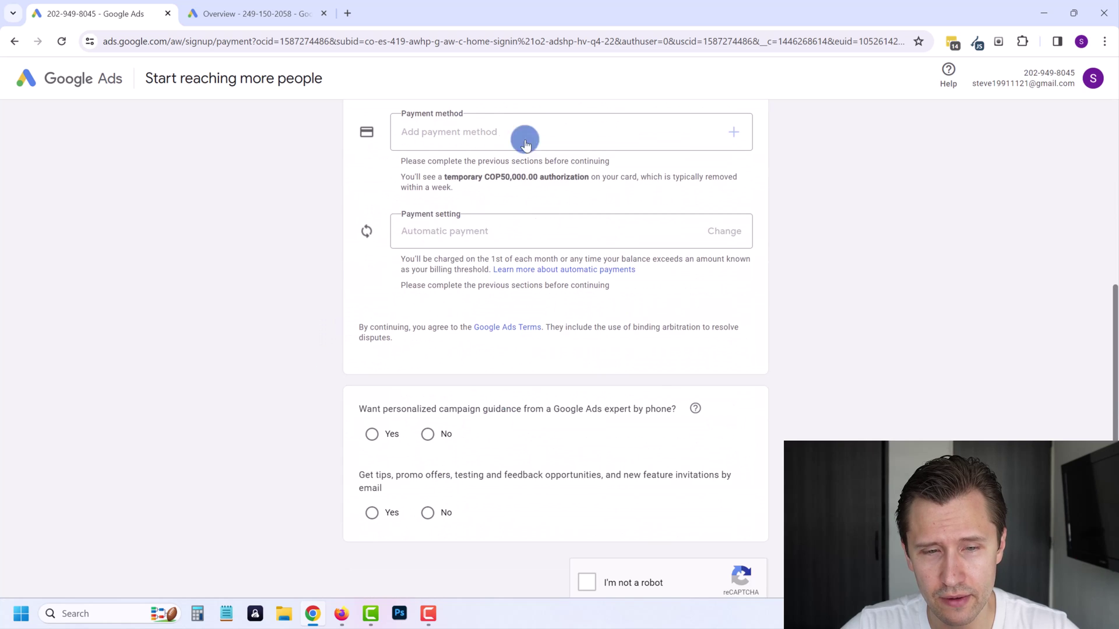
{"action": "scroll", "coordinate": [572, 293], "scroll_direction": "up", "scroll_amount": 6}
{"action": "scroll", "coordinate": [496, 339], "scroll_direction": "up", "scroll_amount": 2}
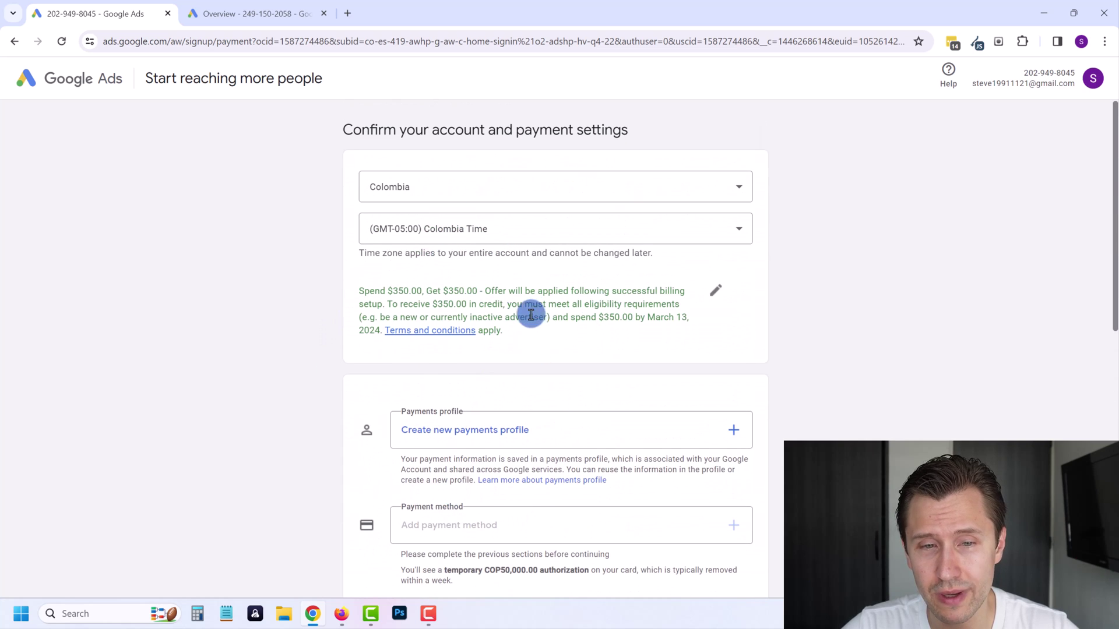
{"action": "scroll", "coordinate": [517, 393], "scroll_direction": "down", "scroll_amount": 3}
{"action": "scroll", "coordinate": [524, 455], "scroll_direction": "up", "scroll_amount": 3}
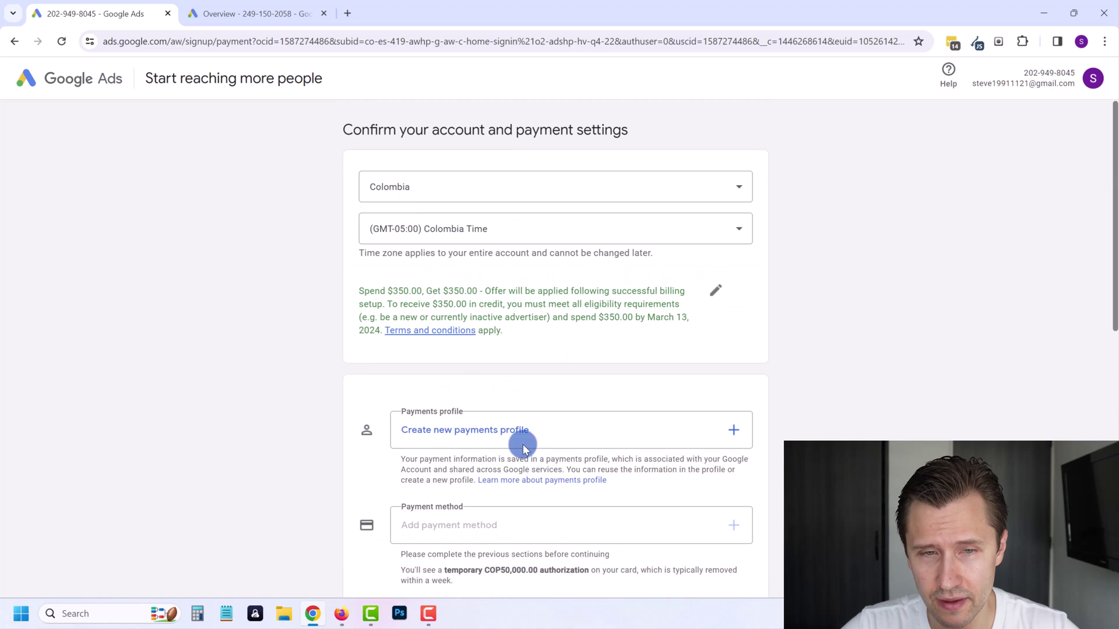
{"action": "left_click", "coordinate": [1096, 78]}
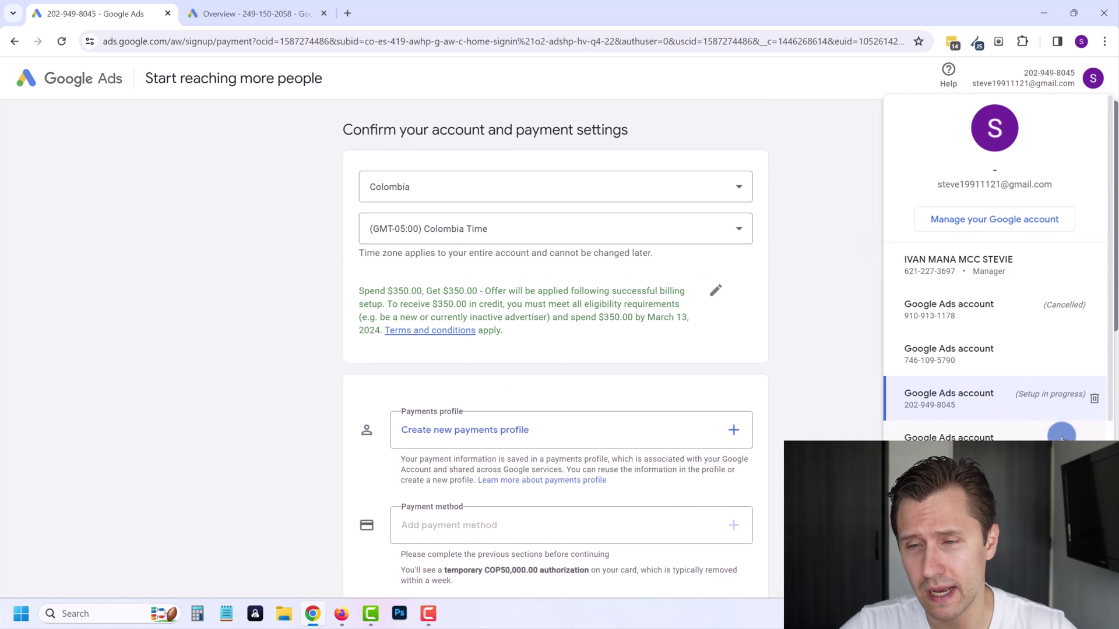
{"action": "left_click", "coordinate": [1009, 268]}
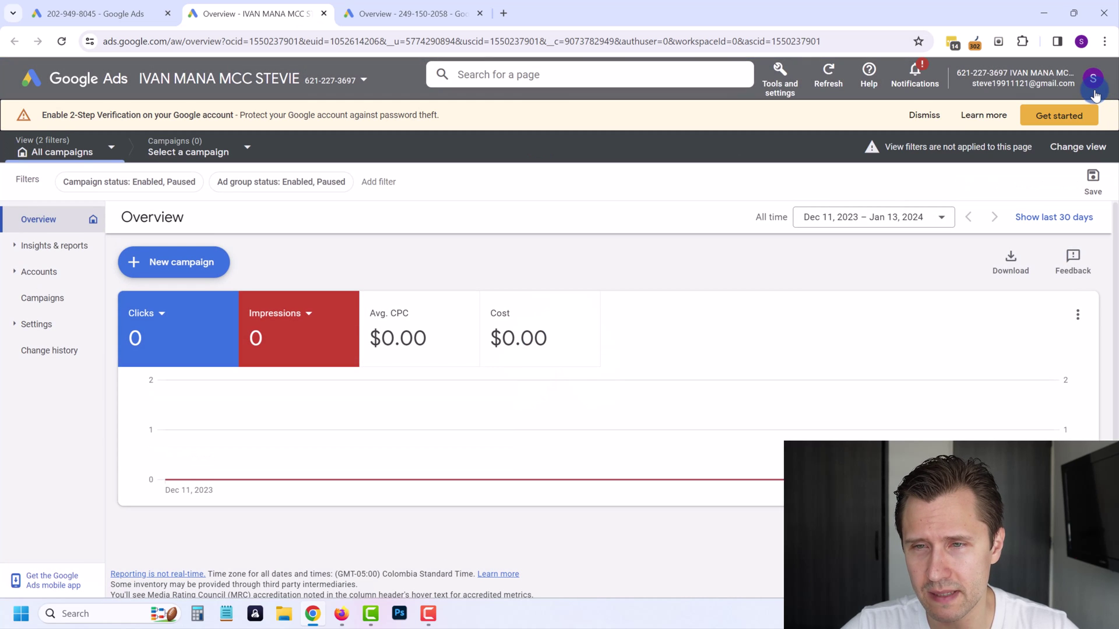
Delete the Setup in progress account from the accounts list
{"action": "left_click", "coordinate": [1094, 83]}
{"action": "scroll", "coordinate": [1083, 386], "scroll_direction": "down", "scroll_amount": 3}
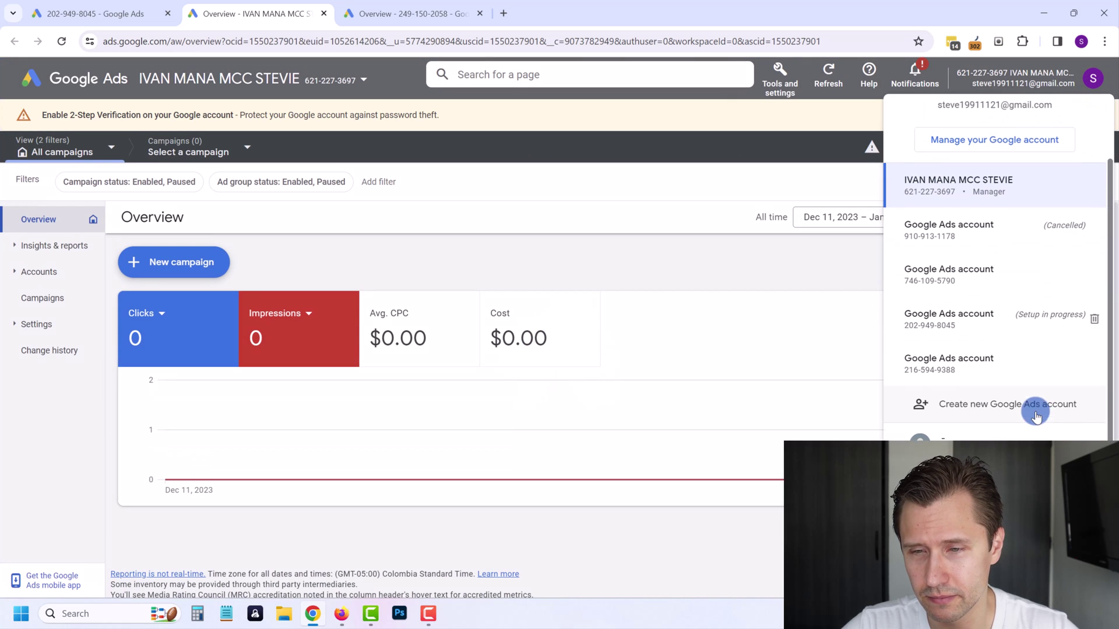
{"action": "scroll", "coordinate": [1055, 403], "scroll_direction": "up", "scroll_amount": 2}
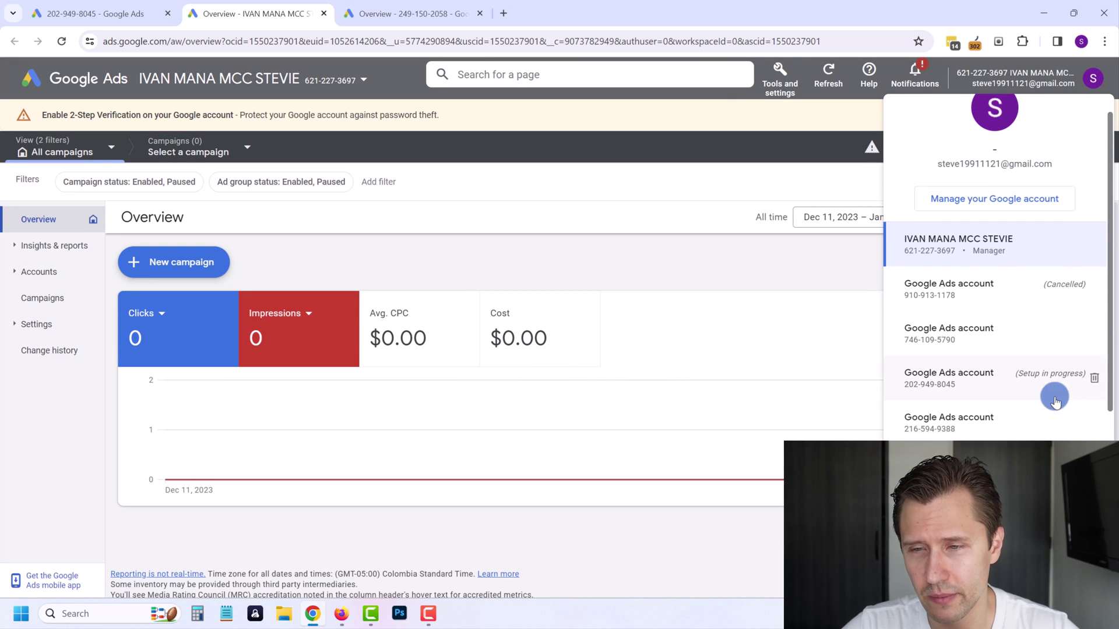
{"action": "left_click", "coordinate": [1096, 380]}
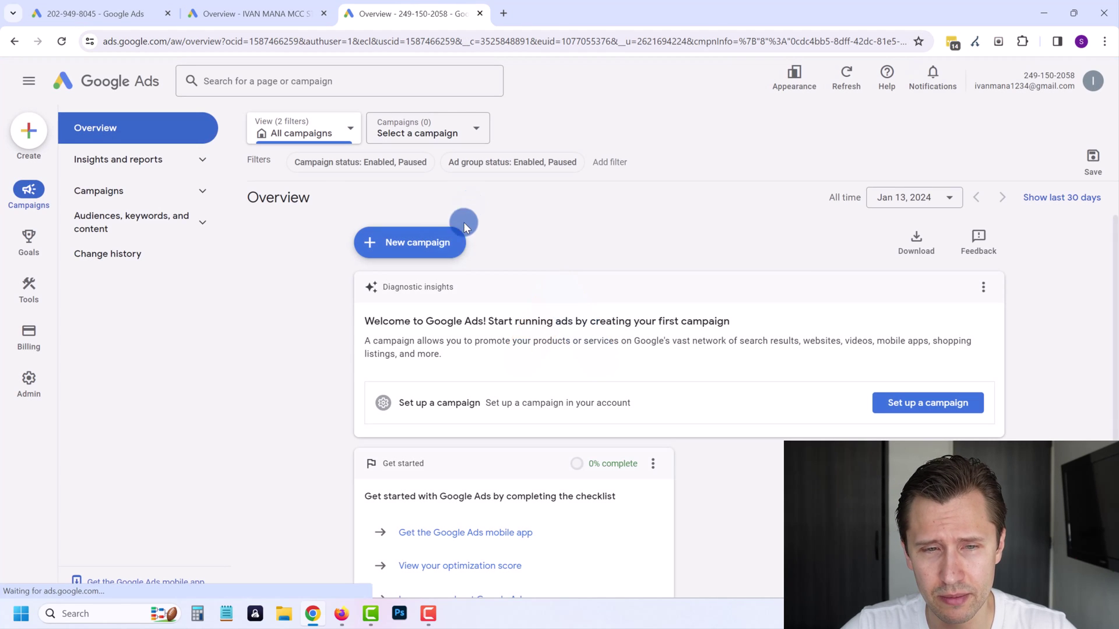
{"action": "mouse_move", "coordinate": [33, 341]}
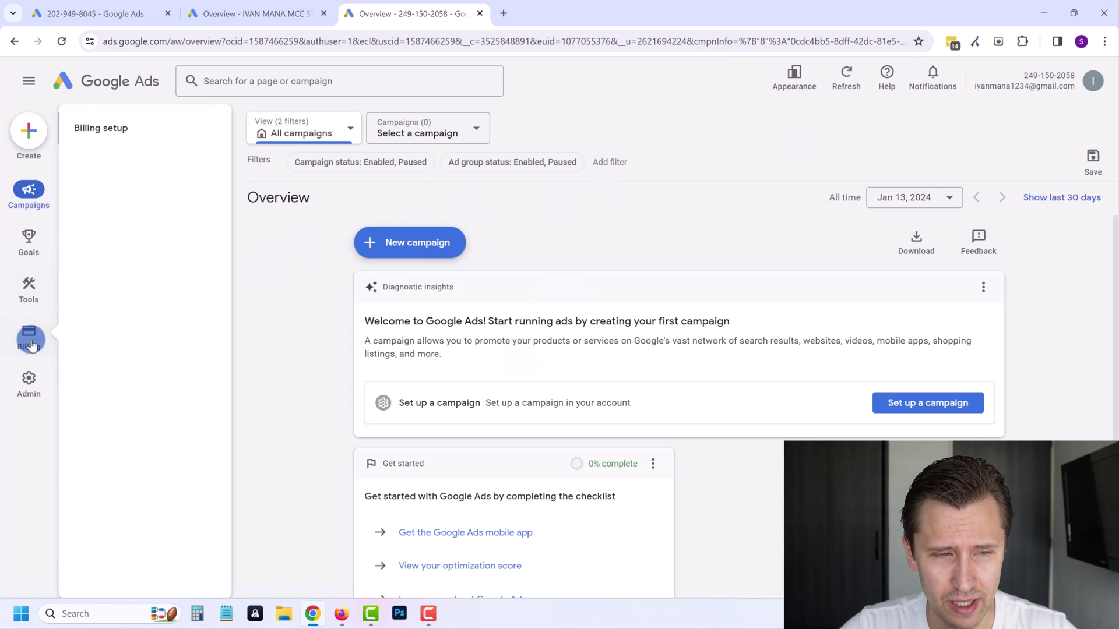
{"action": "left_click", "coordinate": [113, 135]}
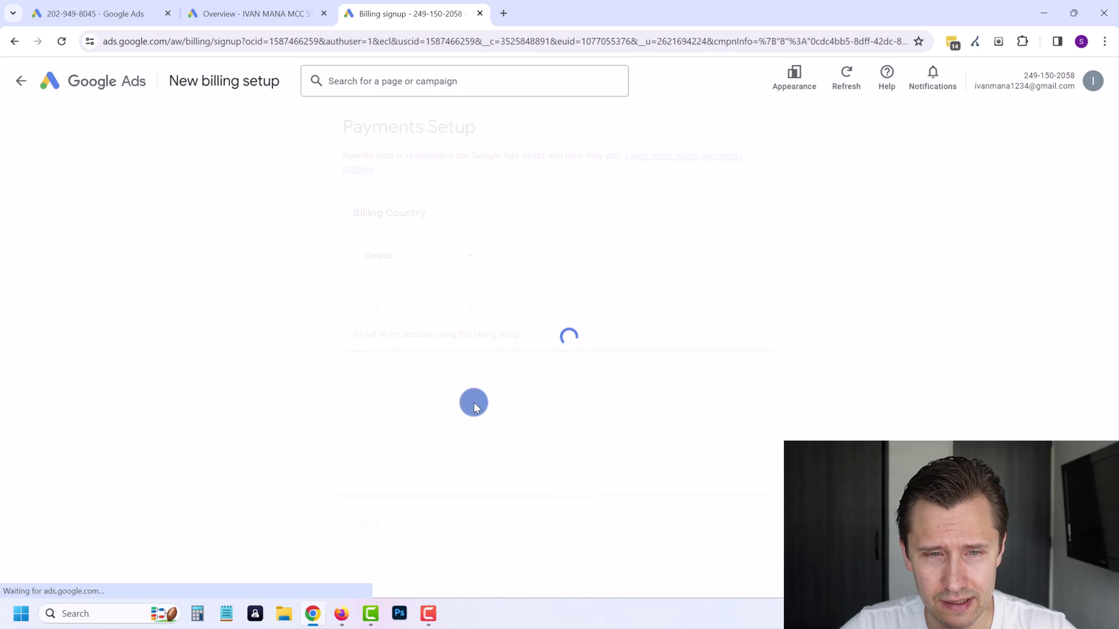
{"action": "scroll", "coordinate": [402, 362], "scroll_direction": "down", "scroll_amount": 3}
{"action": "scroll", "coordinate": [396, 344], "scroll_direction": "up", "scroll_amount": 3}
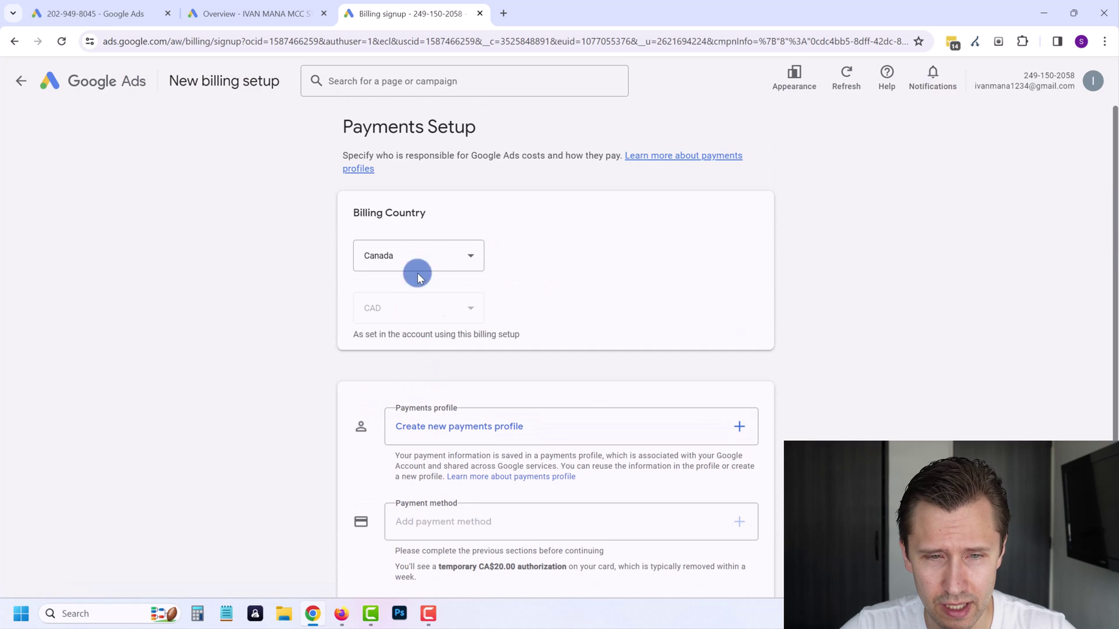
{"action": "left_click", "coordinate": [16, 43]}
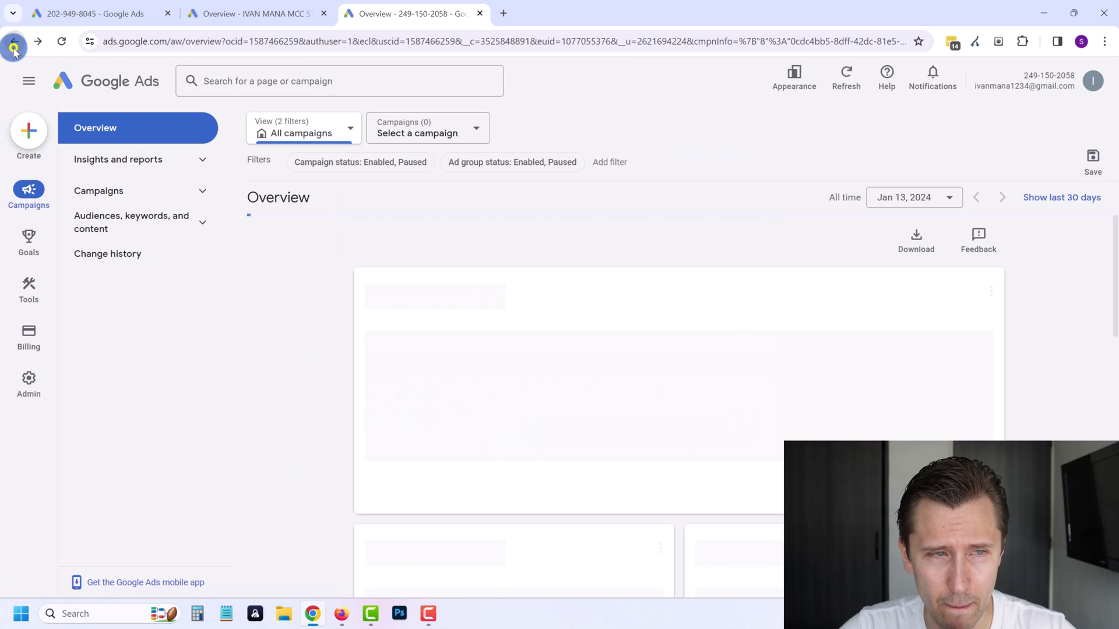
{"action": "left_click", "coordinate": [110, 188]}
{"action": "left_click", "coordinate": [117, 237]}
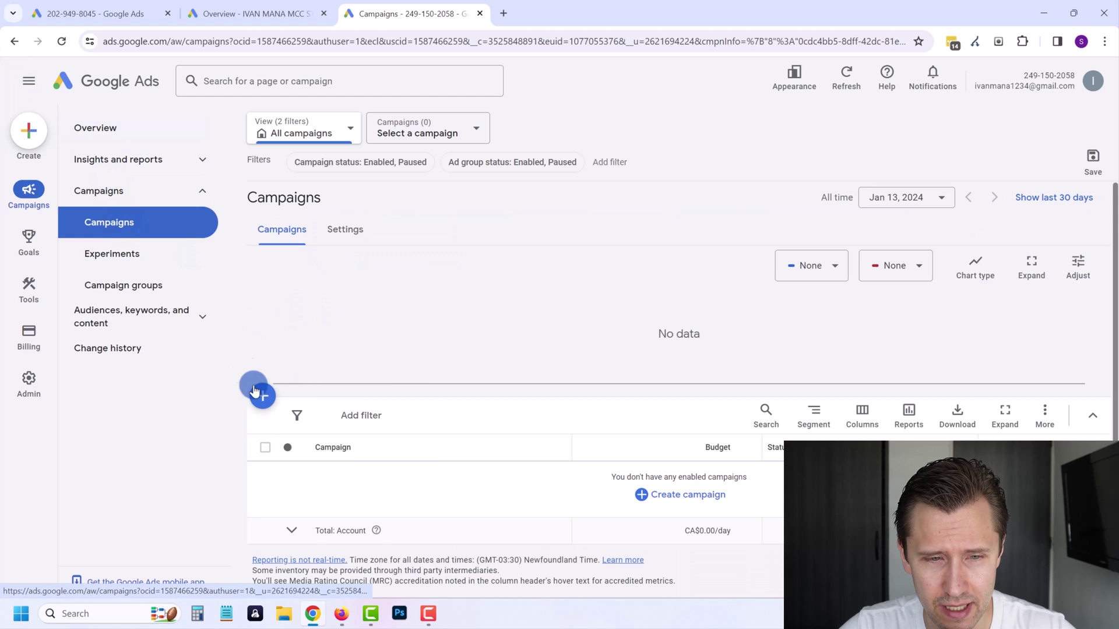
{"action": "left_click", "coordinate": [256, 389]}
{"action": "left_click", "coordinate": [324, 406]}
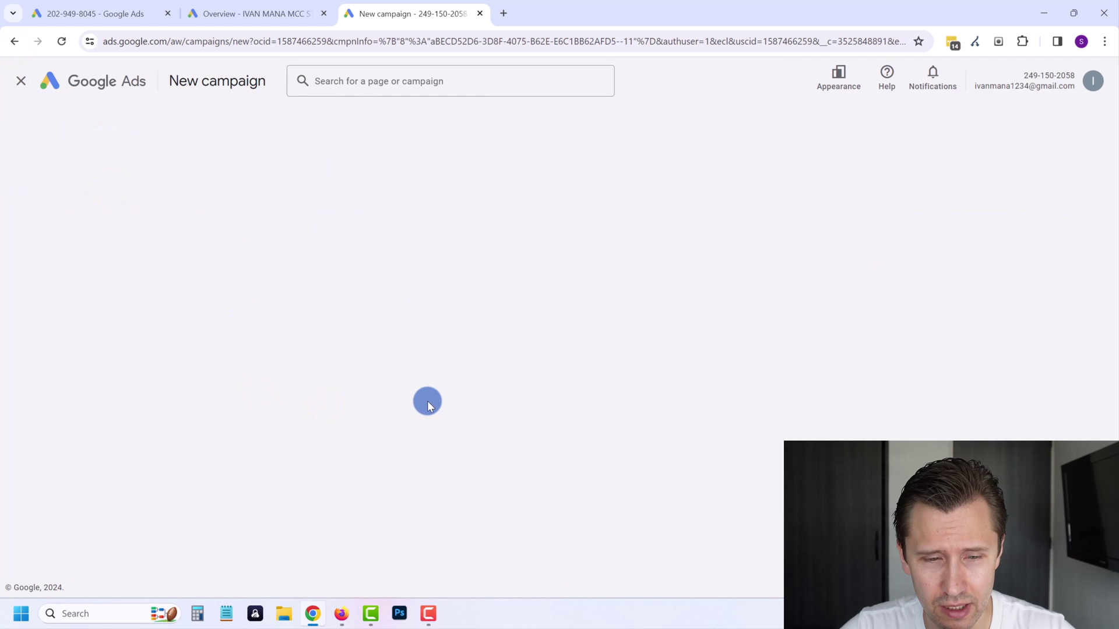